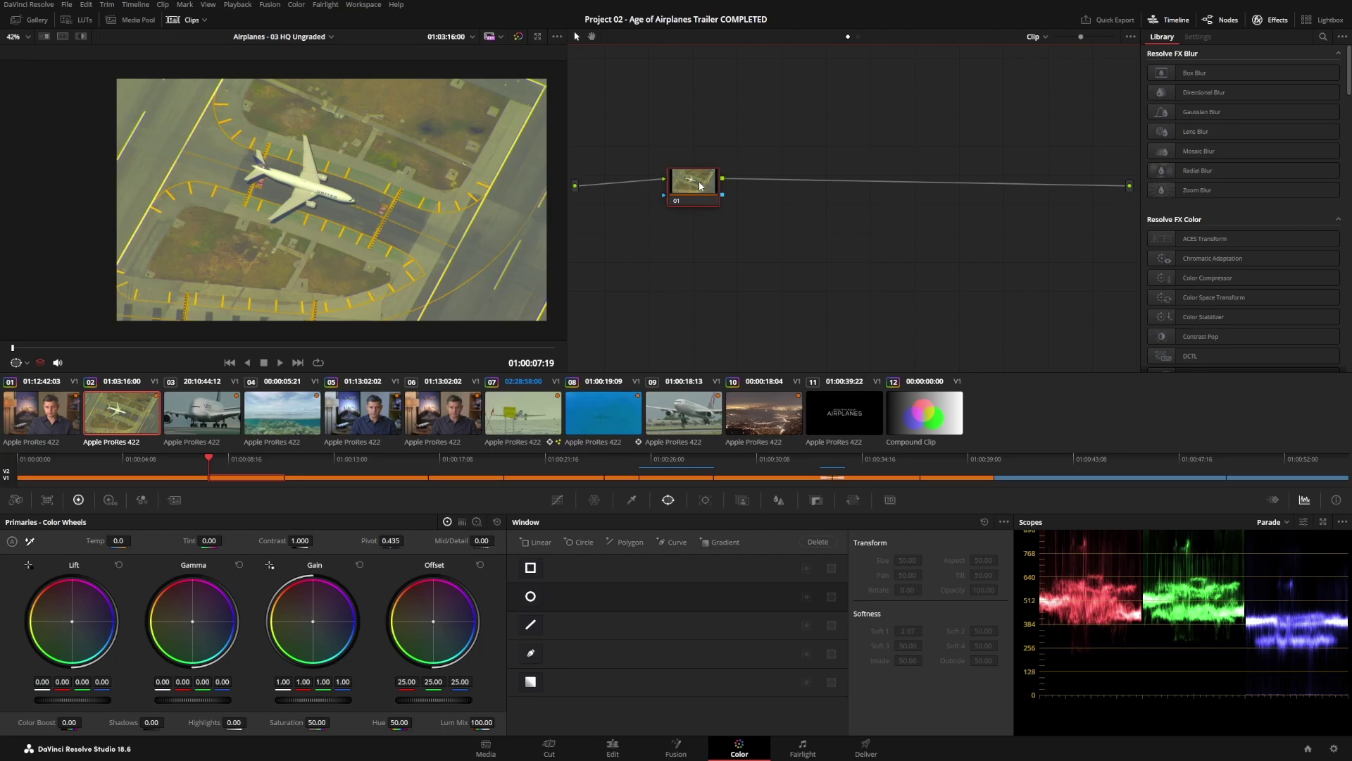
- Move node 01 slightly up-left in the node graph and save the project
left_click_drag(700, 185, 674, 178)
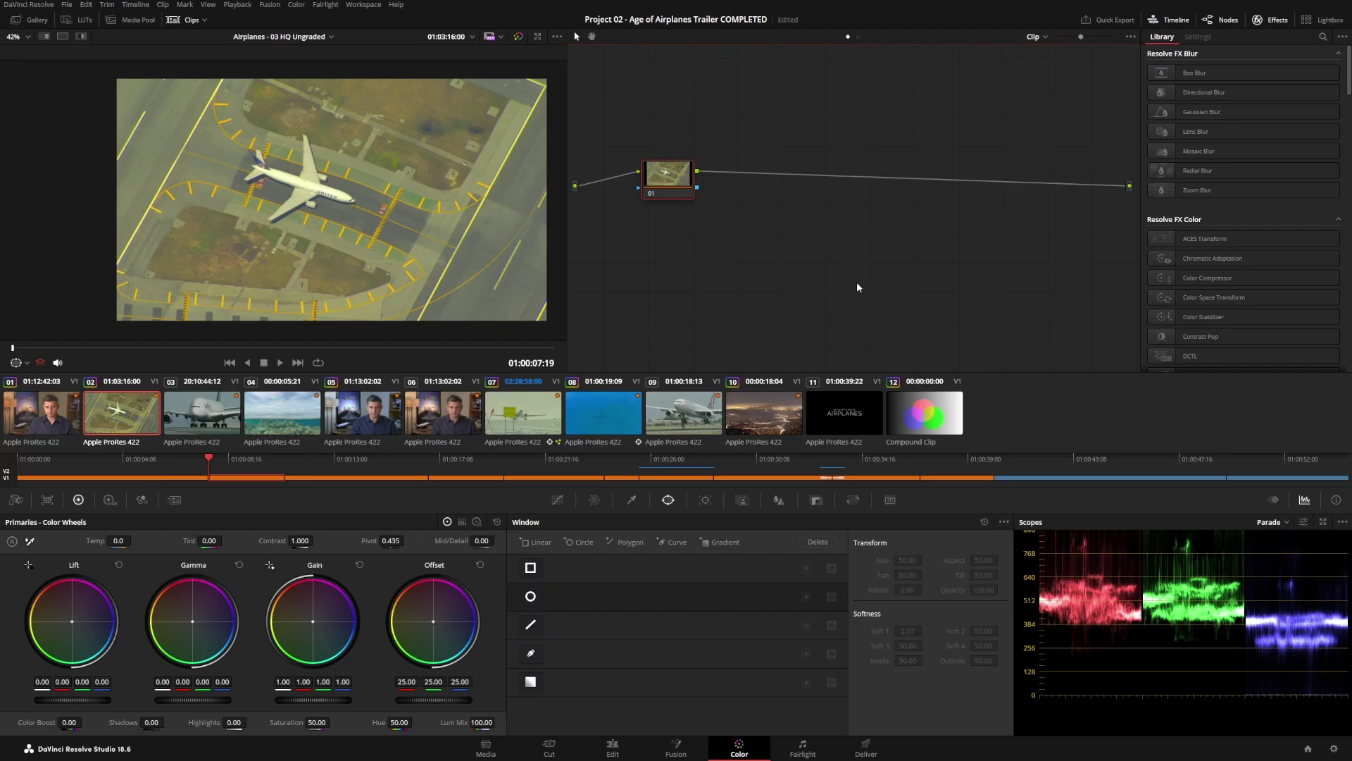
key("ctrl+s")
- Shift node 01 left, add serial node 02 after it, and nudge node 02 into place
left_click_drag(668, 173, 641, 179)
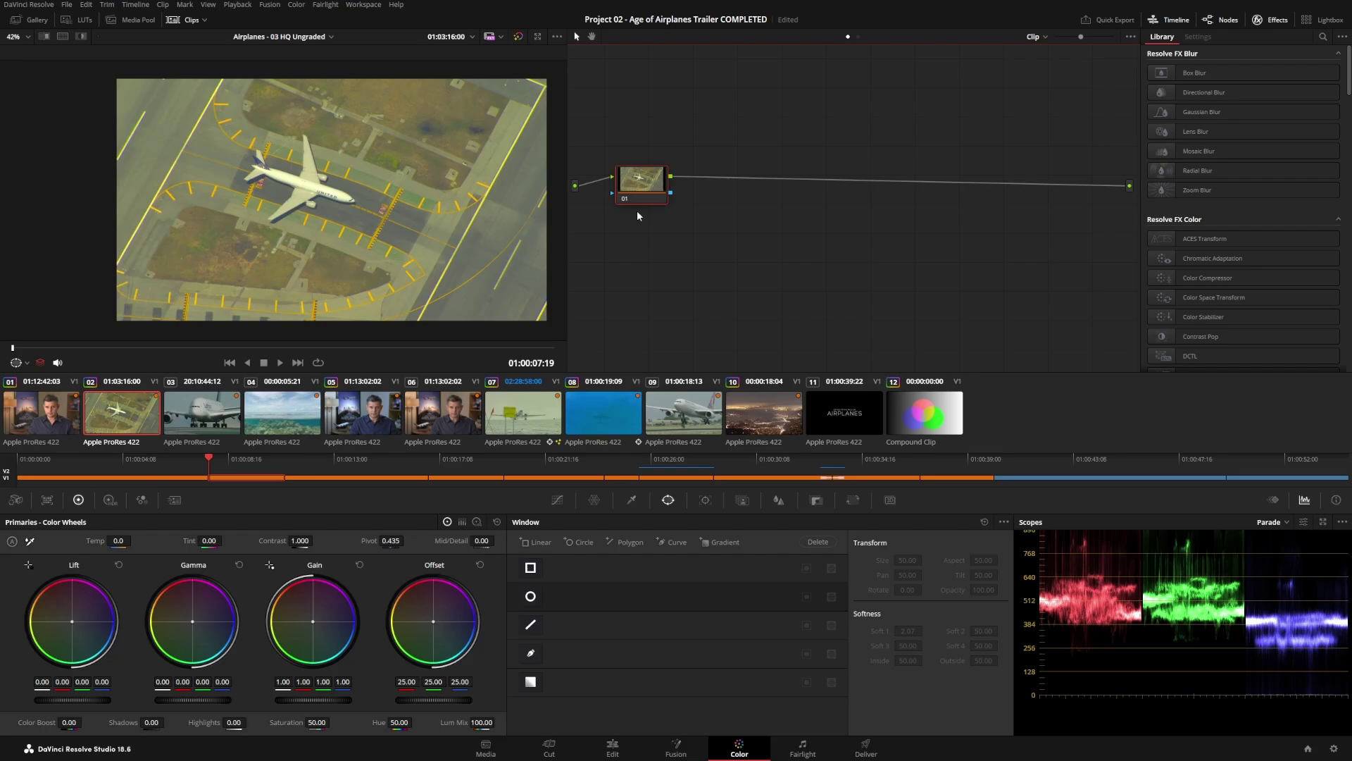
right_click(646, 187)
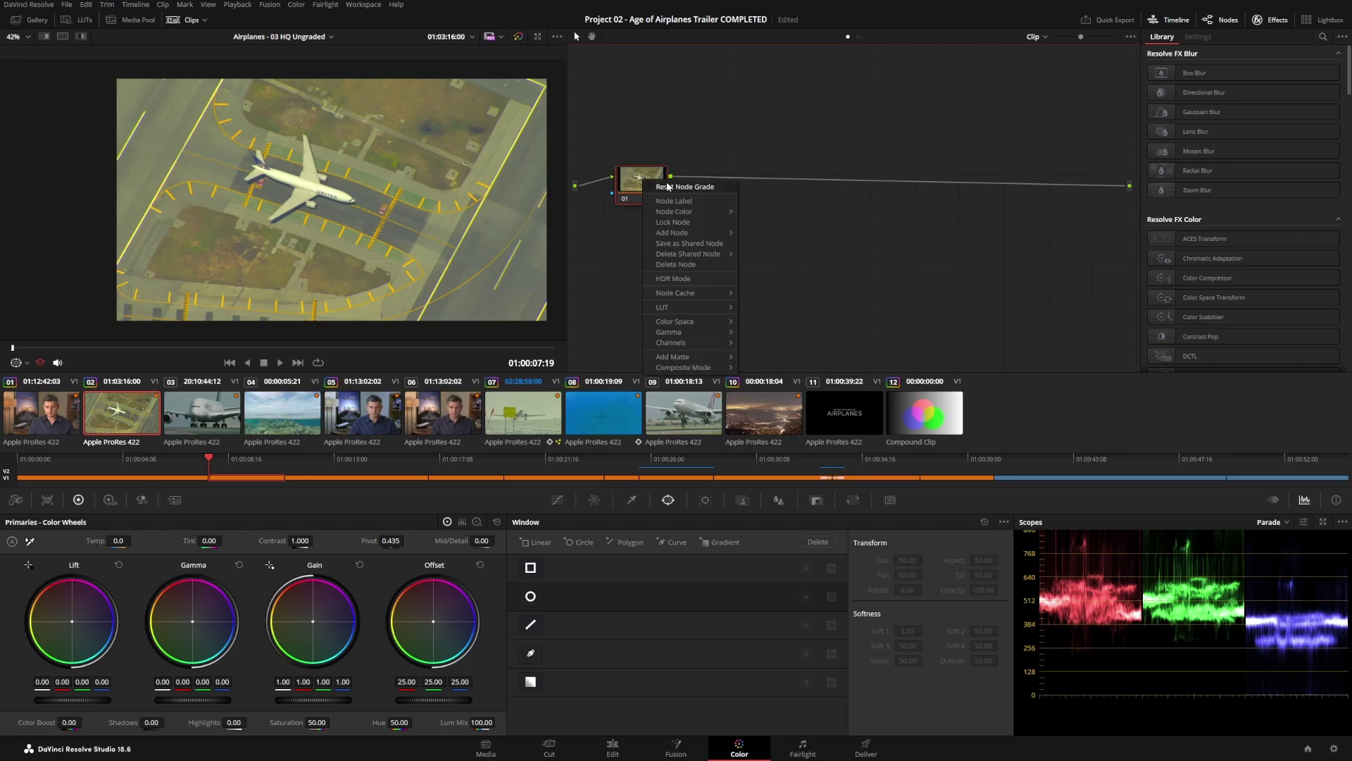
mouse_move(707, 231)
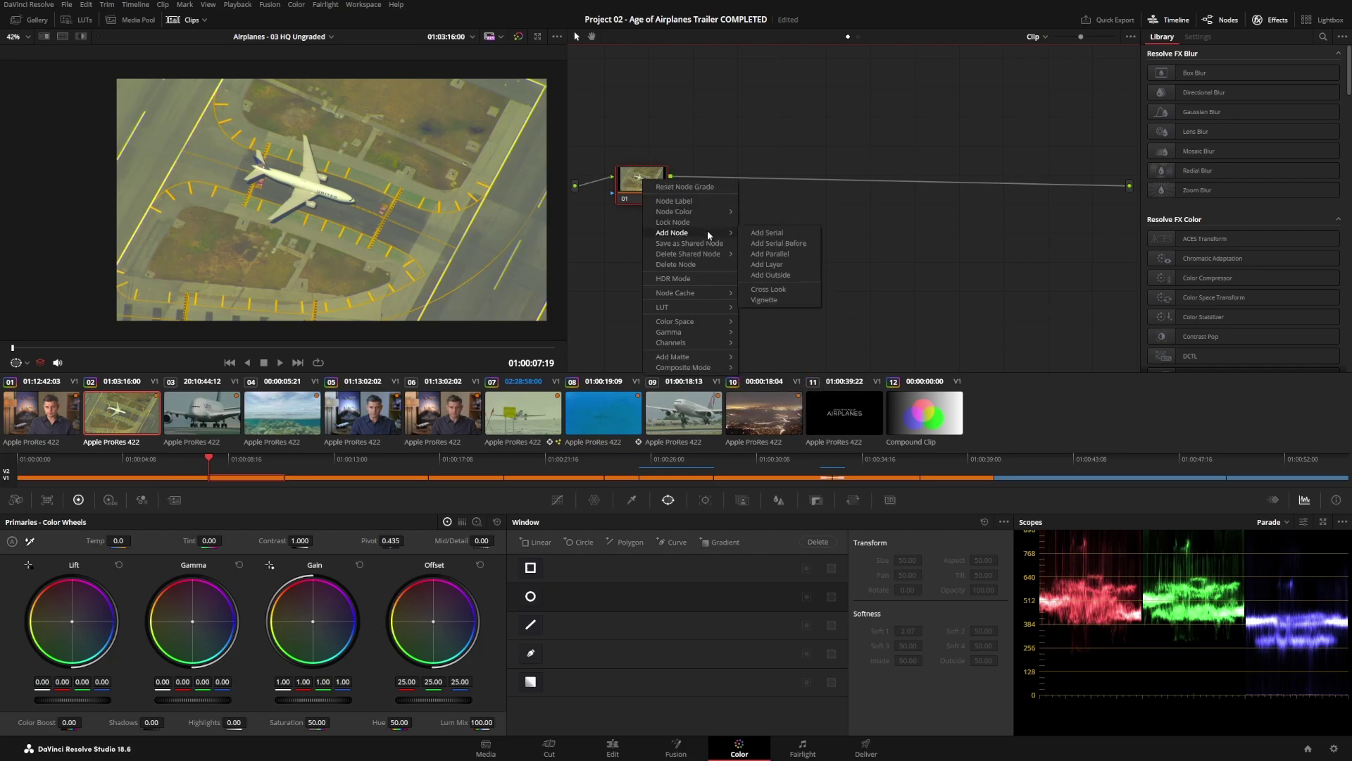
left_click(761, 233)
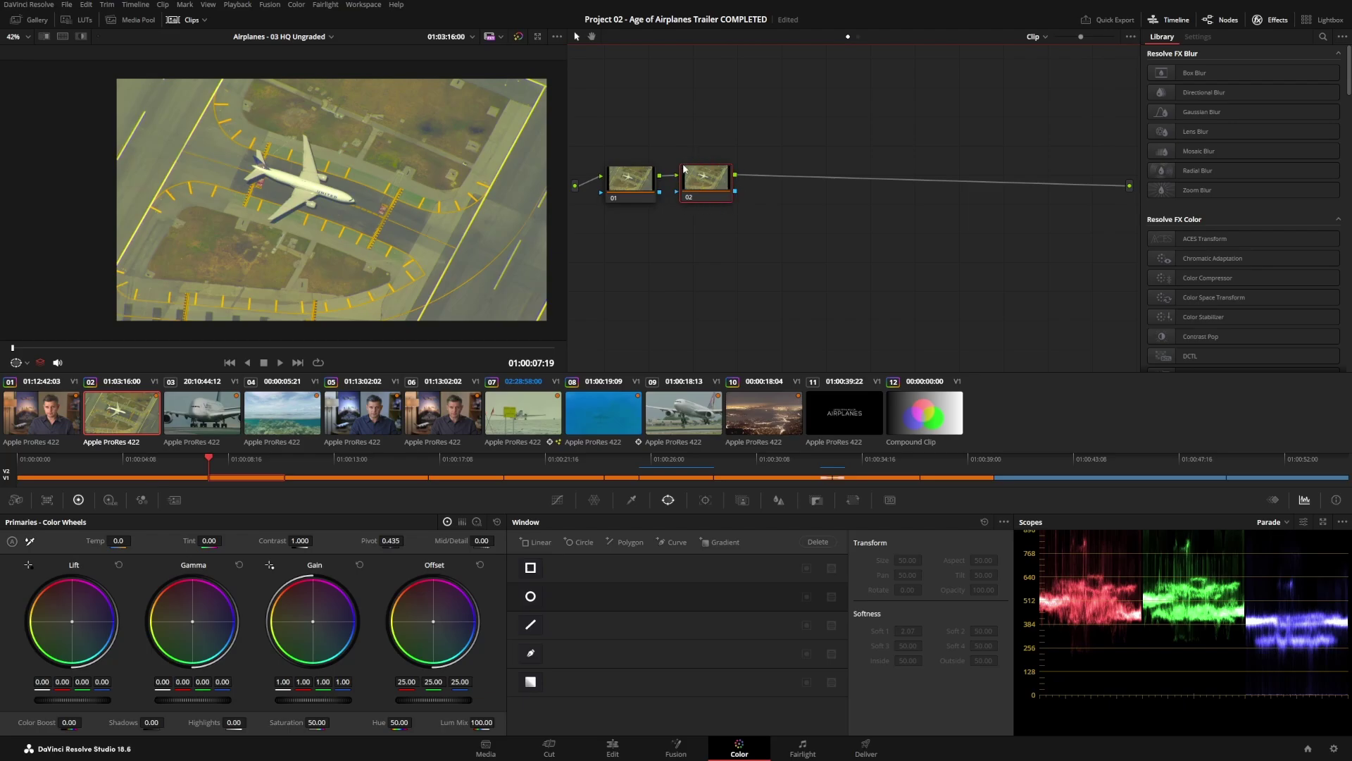
left_click_drag(702, 182, 707, 188)
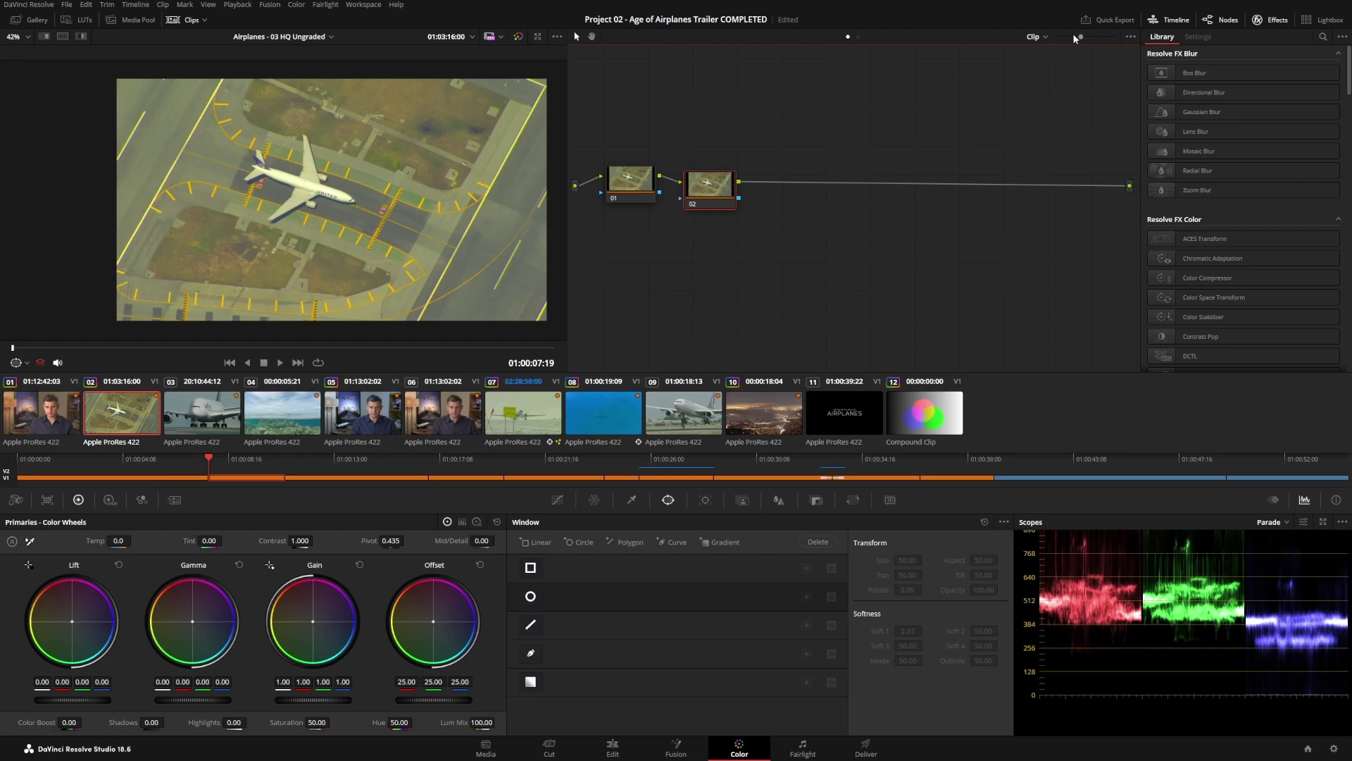
- On node 02, start a curve window above the airplane and trace its nose and lower wing
left_click_drag(1075, 35, 1100, 35)
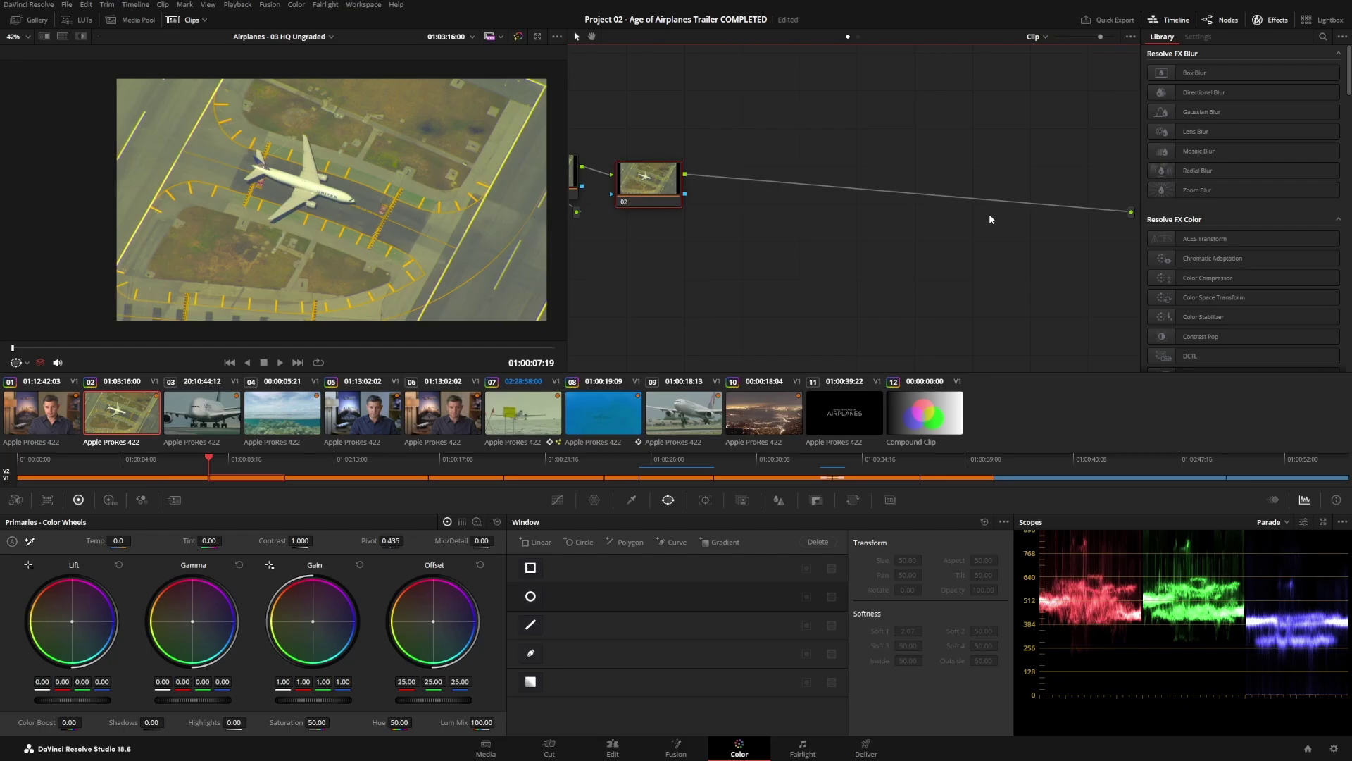
left_click(317, 134)
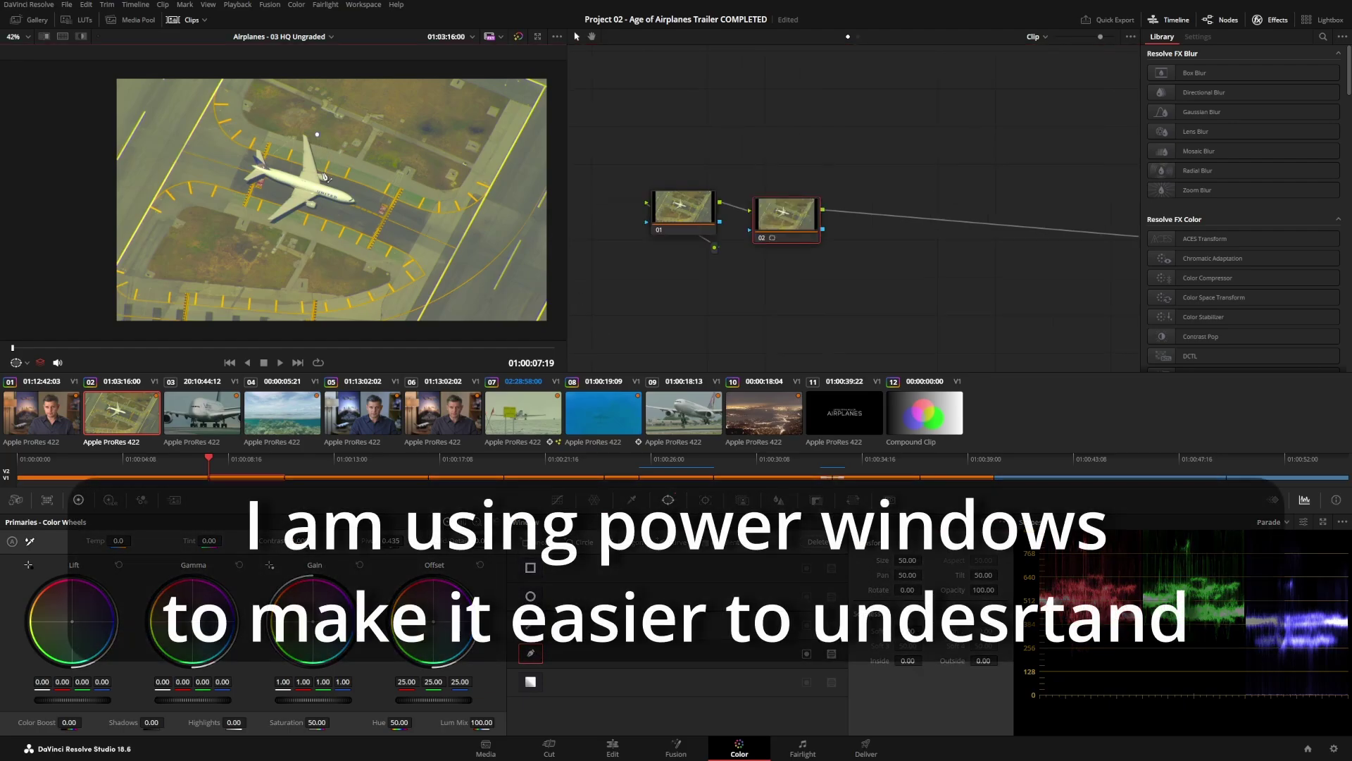
left_click(322, 173)
left_click(361, 188)
left_click(362, 208)
left_click(331, 211)
left_click(299, 226)
left_click(275, 227)
left_click(261, 222)
left_click(272, 201)
- Continue the curve around the tail and upper wing, closing it at the start point
left_click(274, 188)
left_click(238, 195)
left_click(219, 171)
left_click(236, 157)
left_click(244, 138)
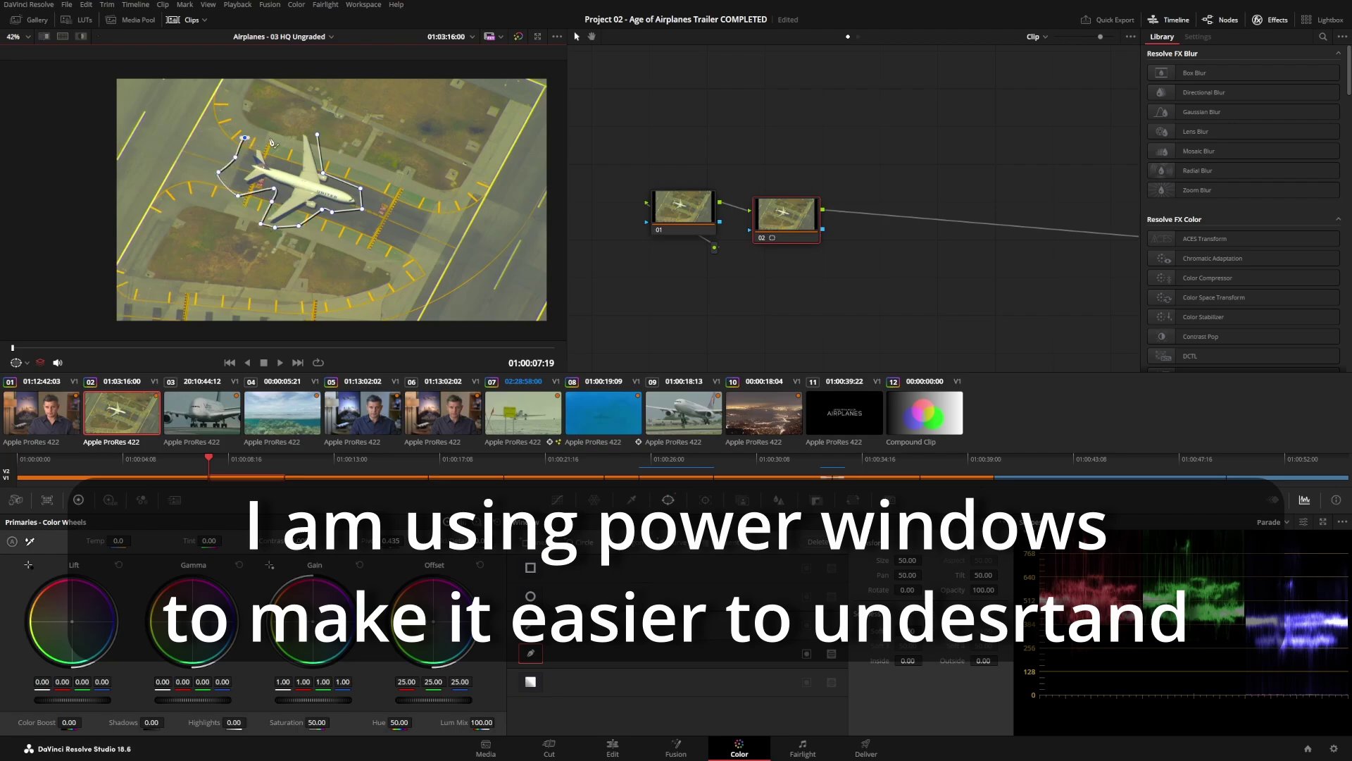
left_click(274, 141)
left_click(292, 145)
left_click(308, 124)
left_click(317, 133)
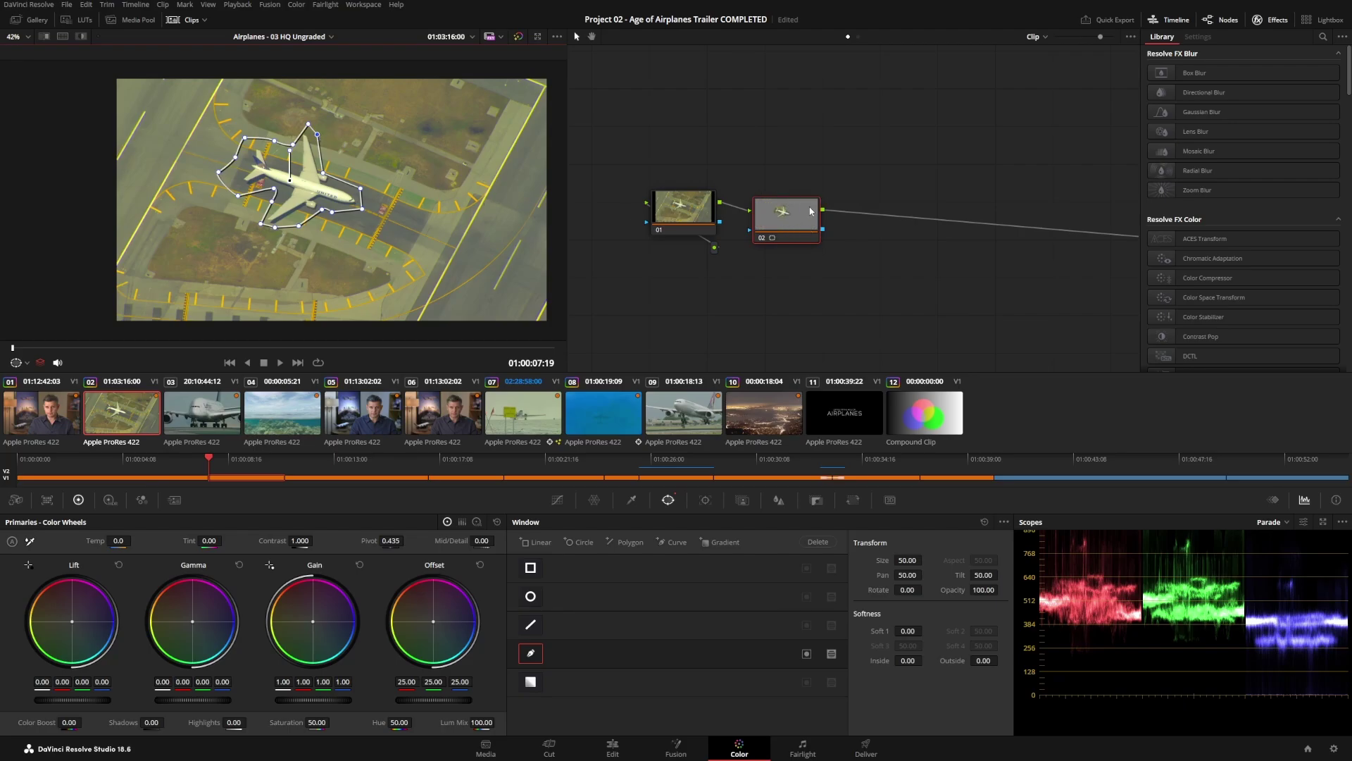
scroll(1099, 36, "up", 2)
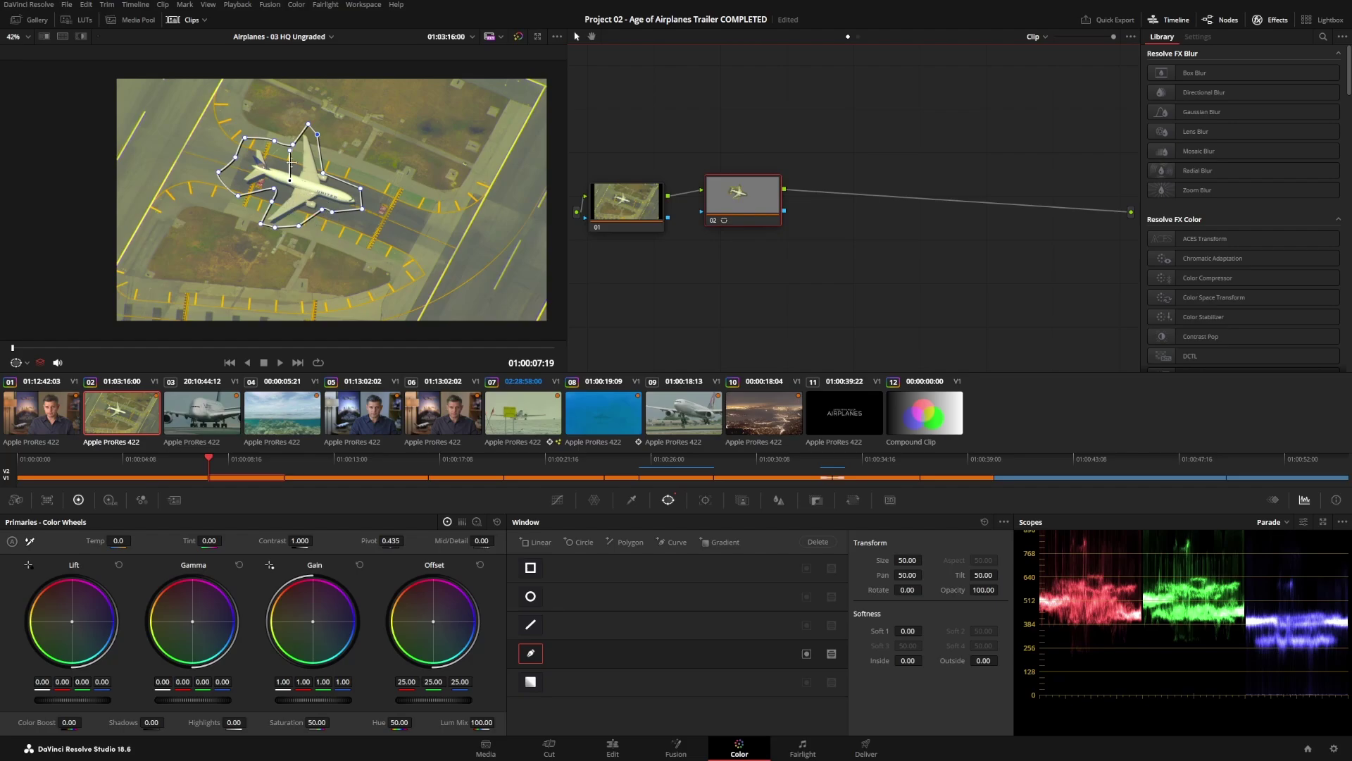
- Add a lower-right window point, set Gain 1.32, Gamma 0.05, Lift 0.12, and turn the overlay Off
left_click(347, 210)
left_click_drag(310, 702, 315, 698)
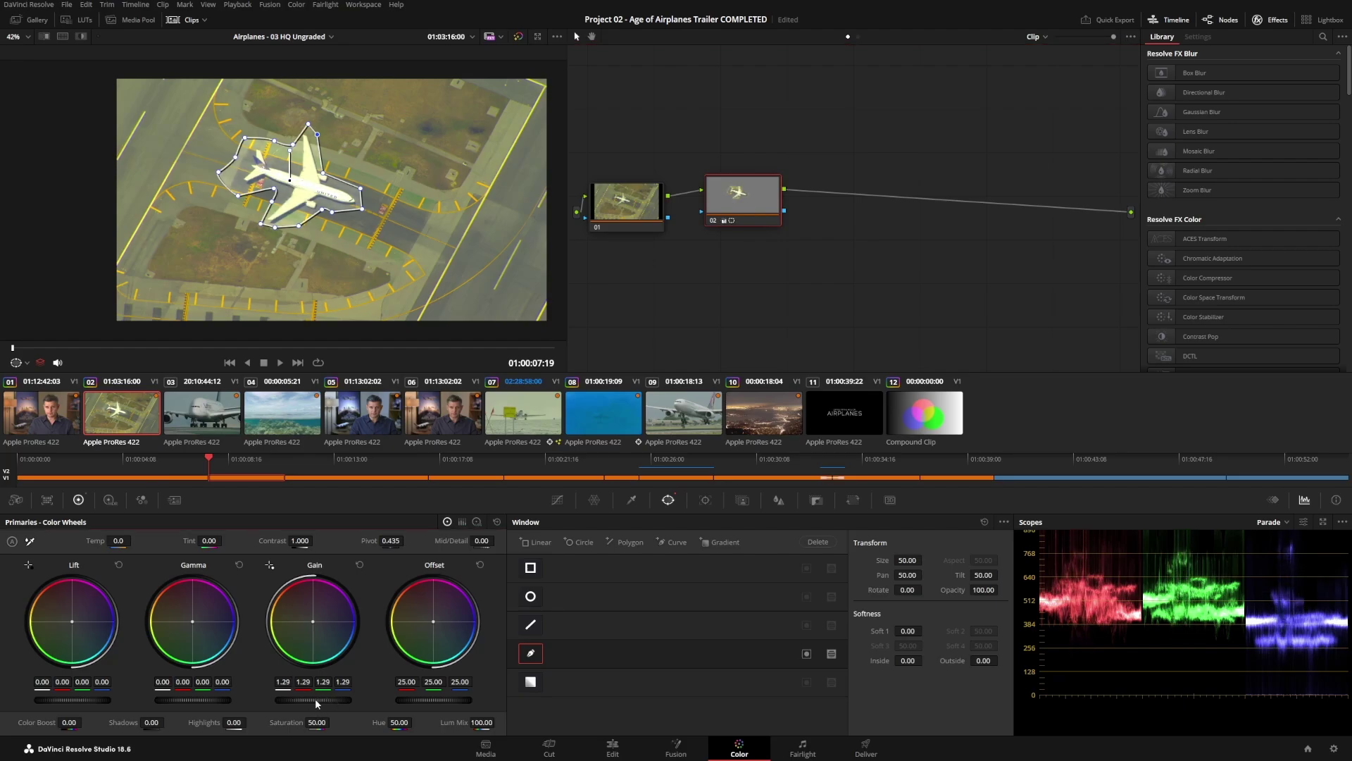
left_click_drag(171, 699, 204, 698)
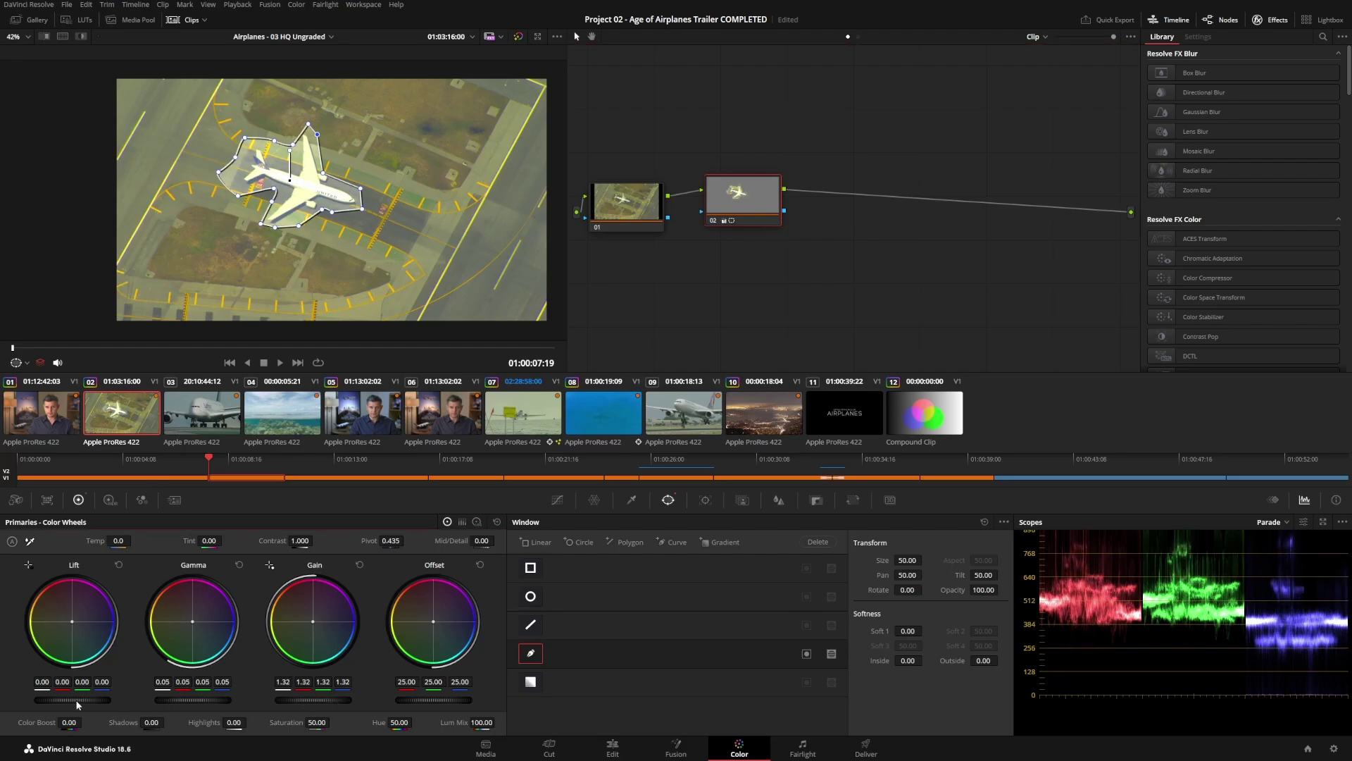
left_click_drag(77, 701, 95, 701)
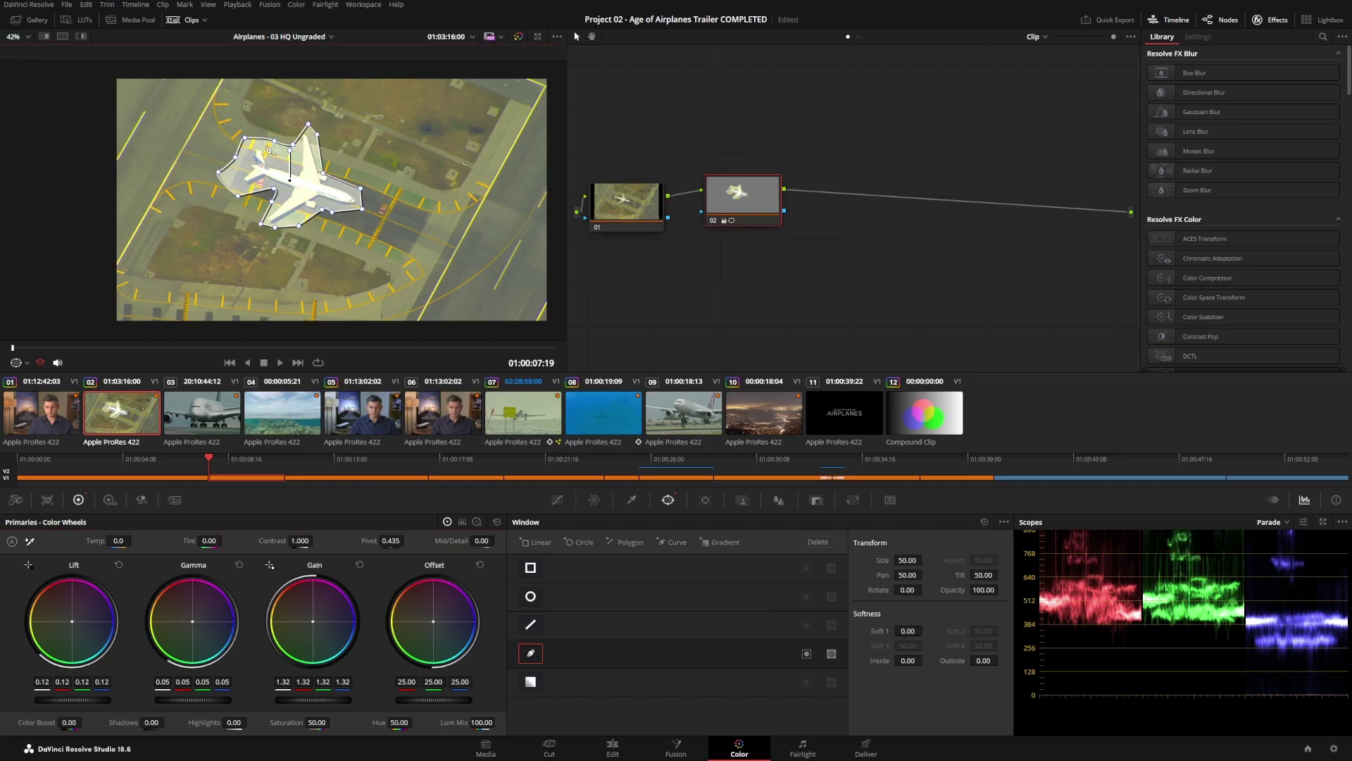
left_click(25, 363)
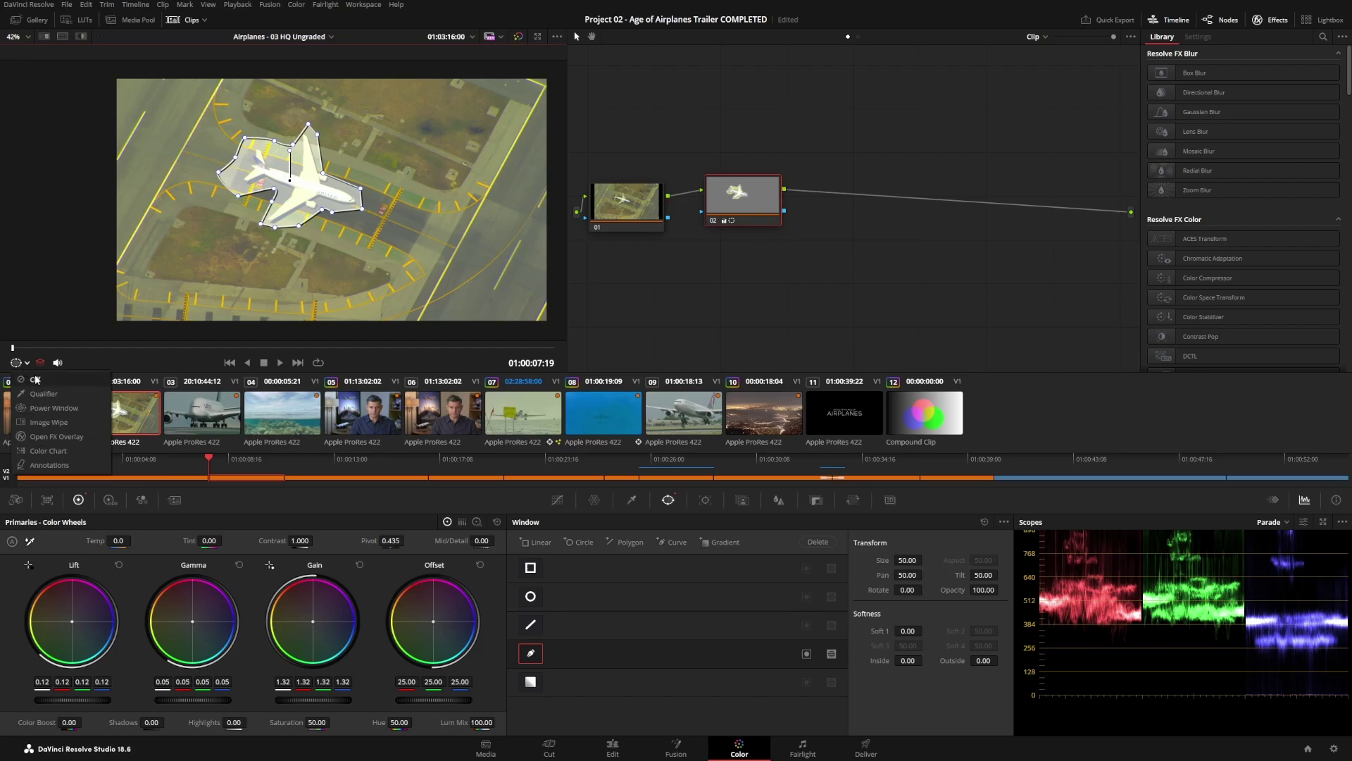
left_click(35, 380)
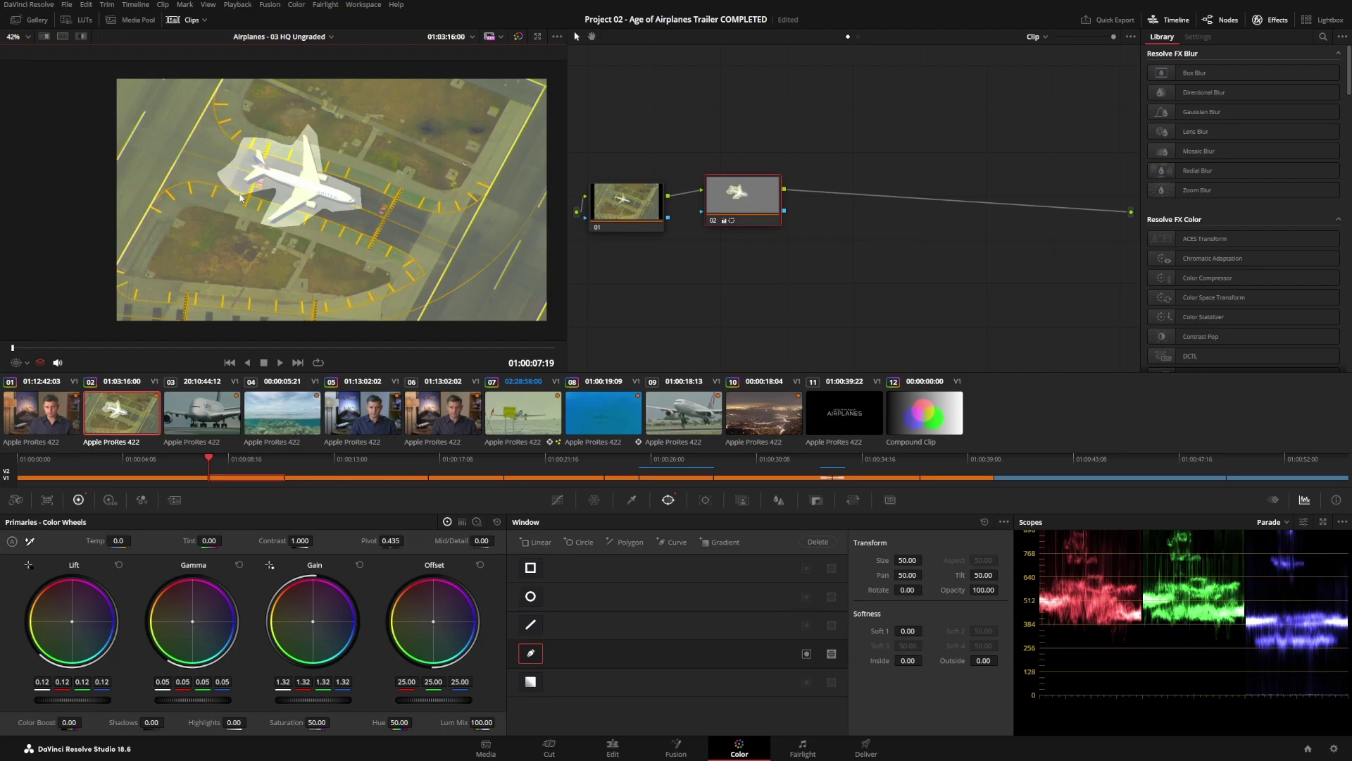
- Add serial node 03 after node 02 and position both nodes
left_click_drag(738, 212, 722, 220)
right_click(749, 209)
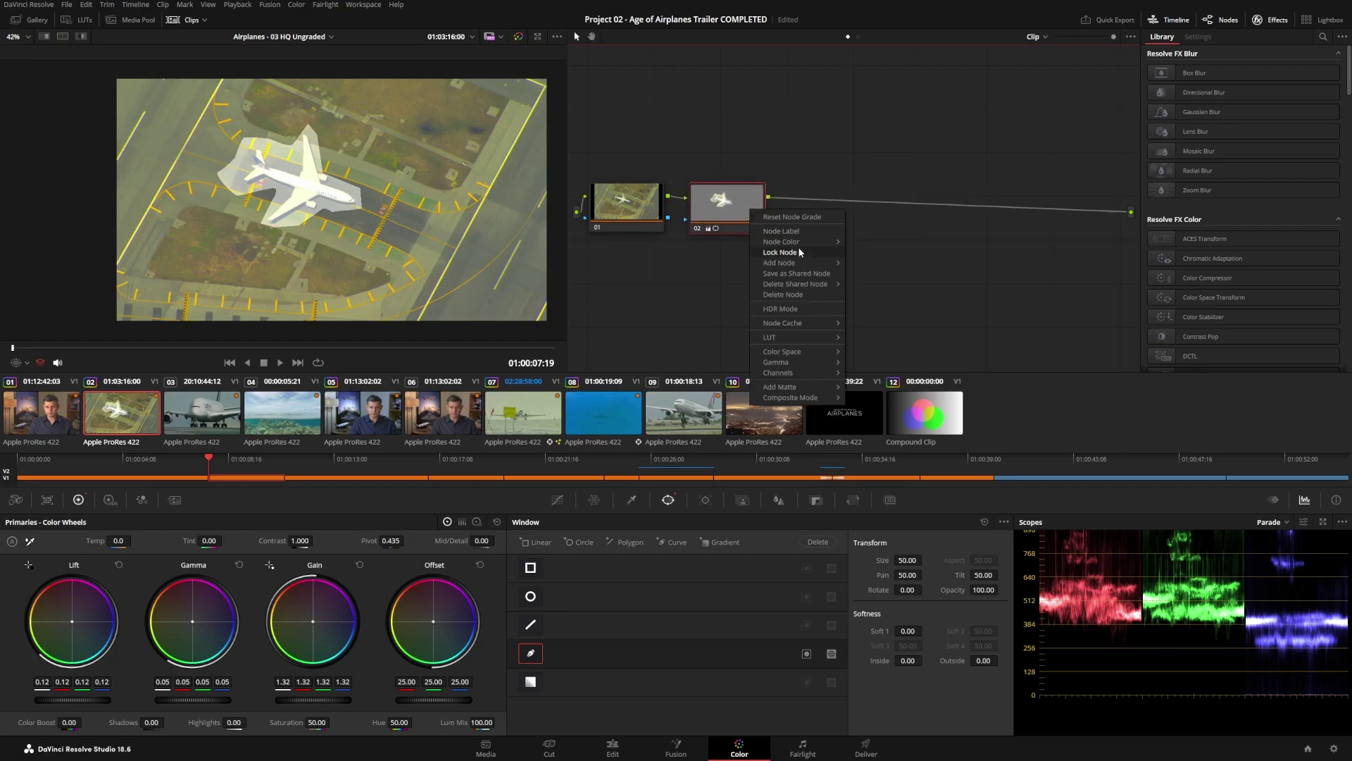
mouse_move(803, 262)
left_click(860, 264)
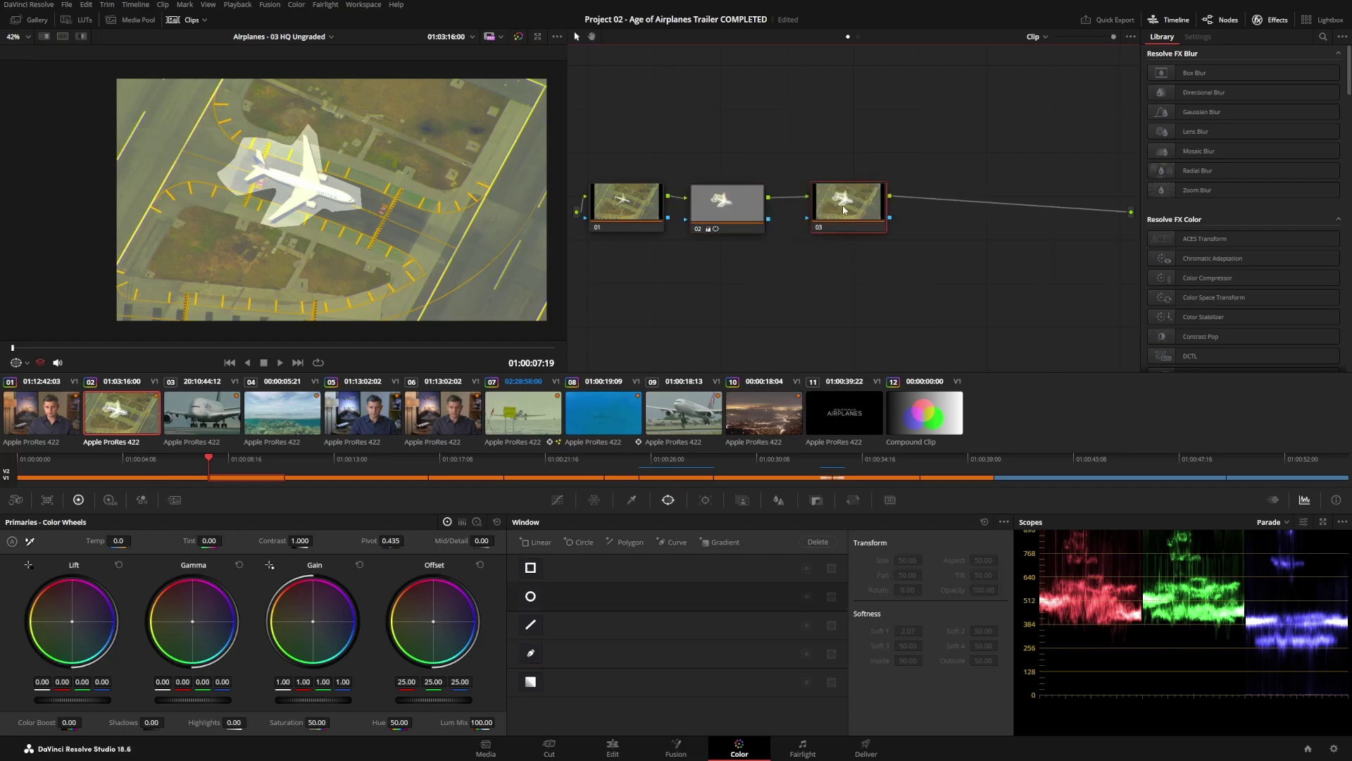
left_click_drag(844, 209, 831, 212)
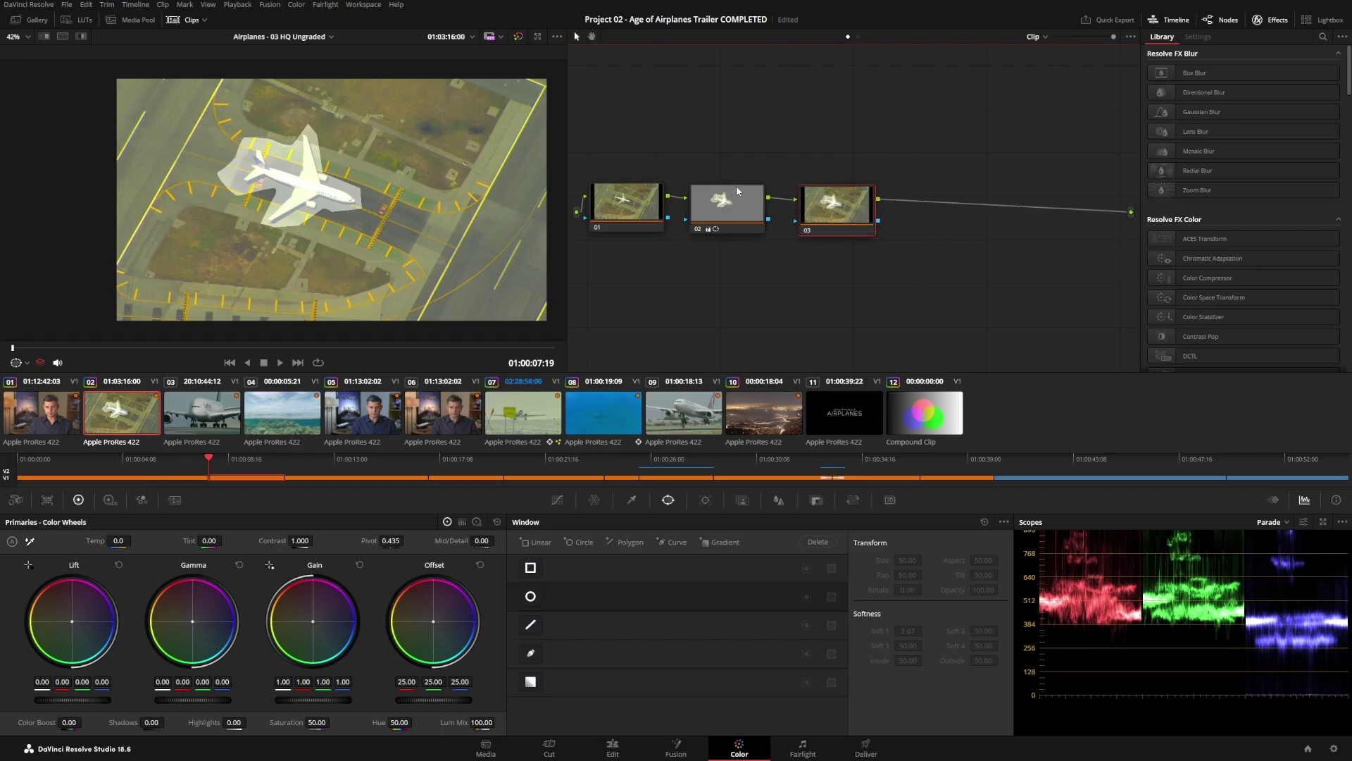
mouse_move(833, 200)
left_mouse_down()
mouse_move(820, 195)
mouse_move(841, 215)
left_mouse_up()
- Add node 04 in parallel with node 03
right_click(861, 209)
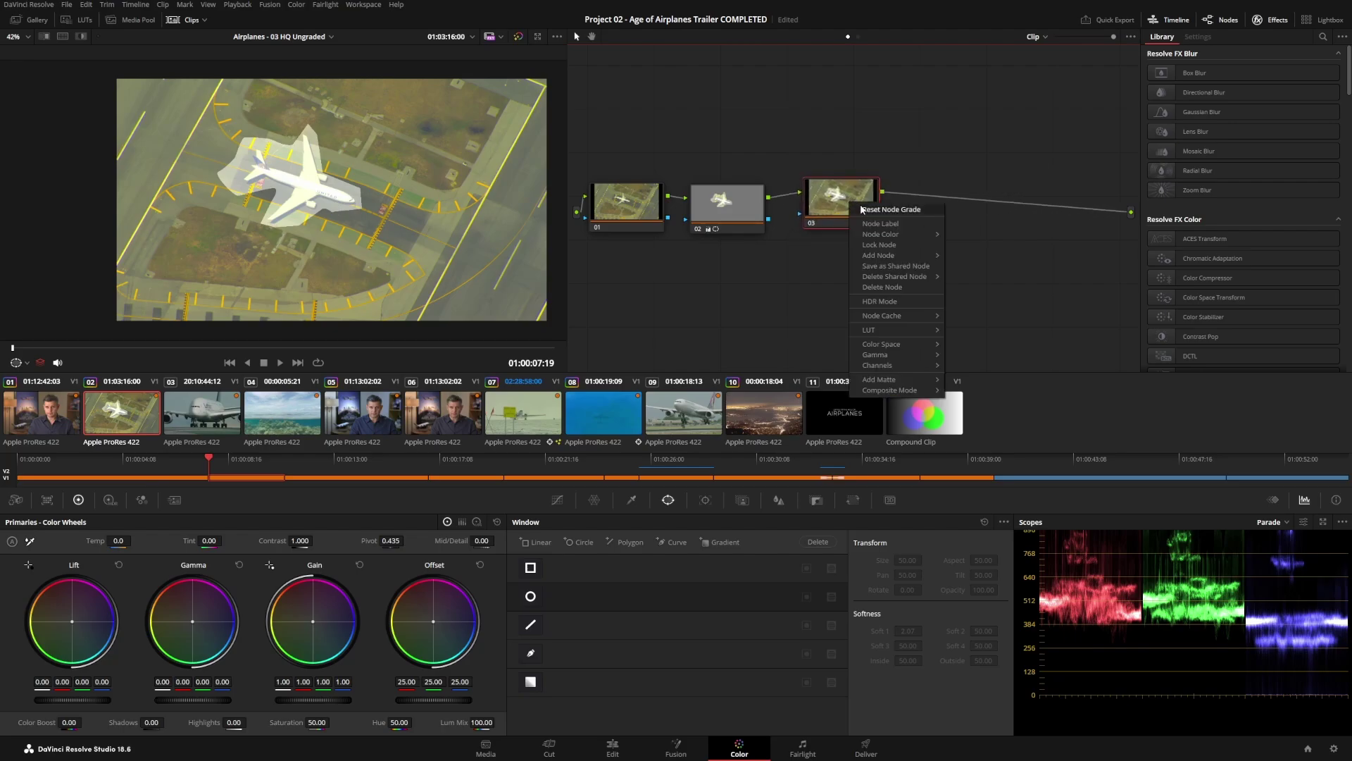
mouse_move(894, 255)
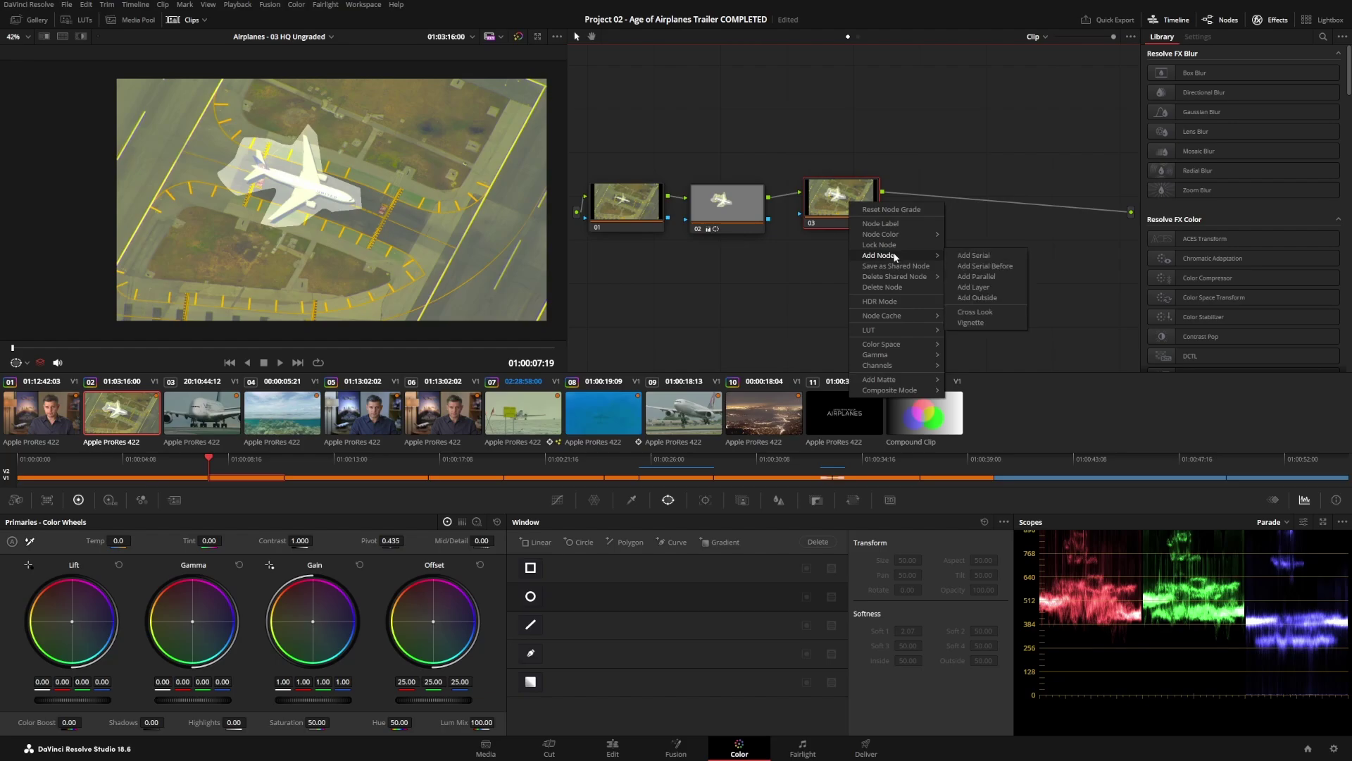
left_click(969, 275)
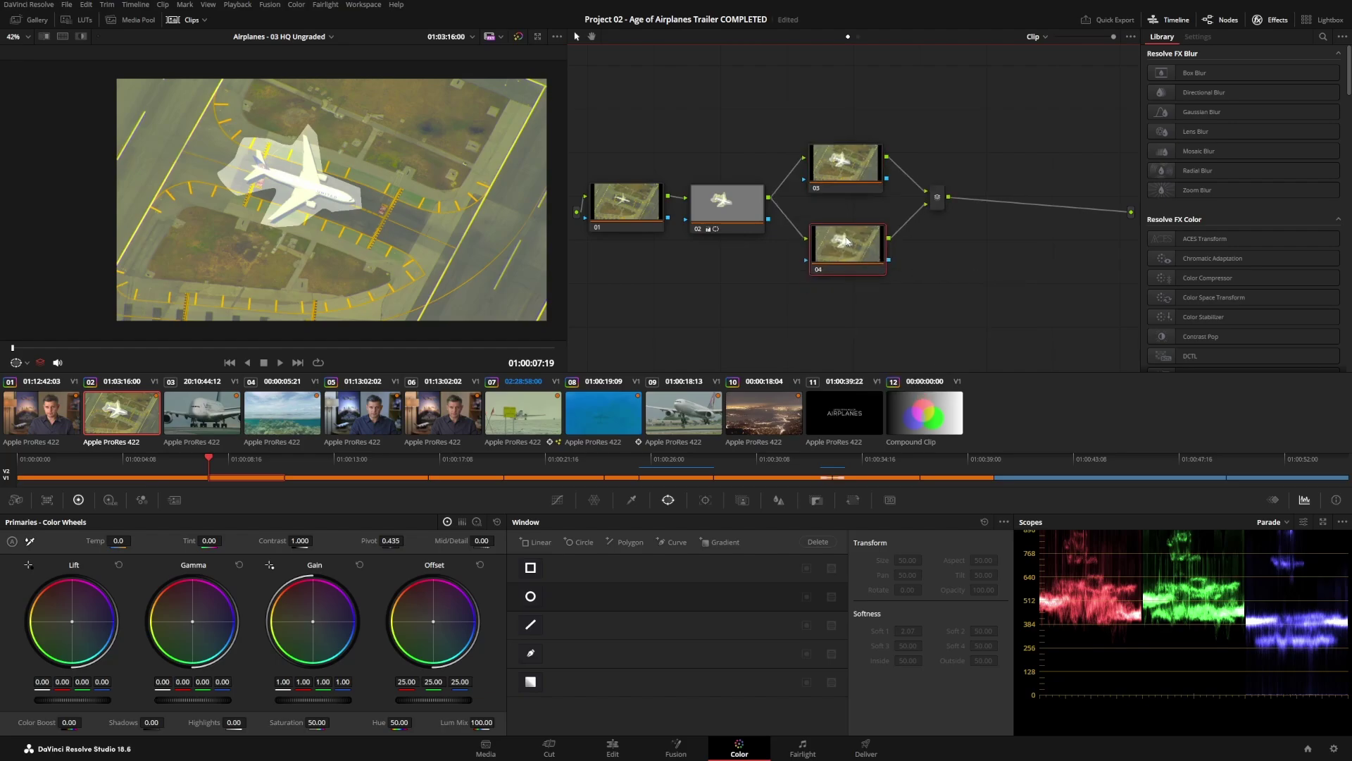
mouse_move(847, 185)
left_mouse_down()
mouse_move(828, 231)
mouse_move(837, 170)
left_mouse_up()
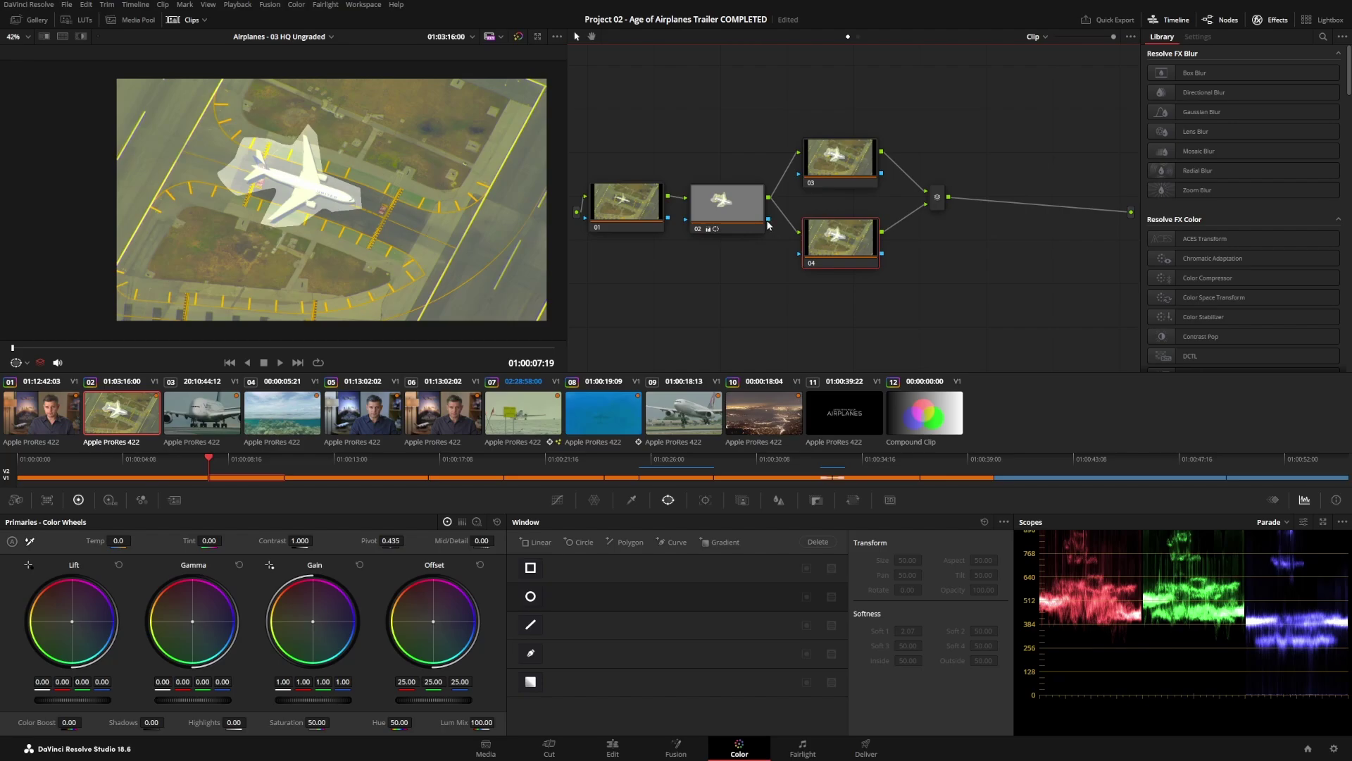
left_click_drag(760, 280, 770, 230)
mouse_move(799, 249)
left_mouse_down()
mouse_move(801, 177)
mouse_move(803, 256)
left_mouse_up()
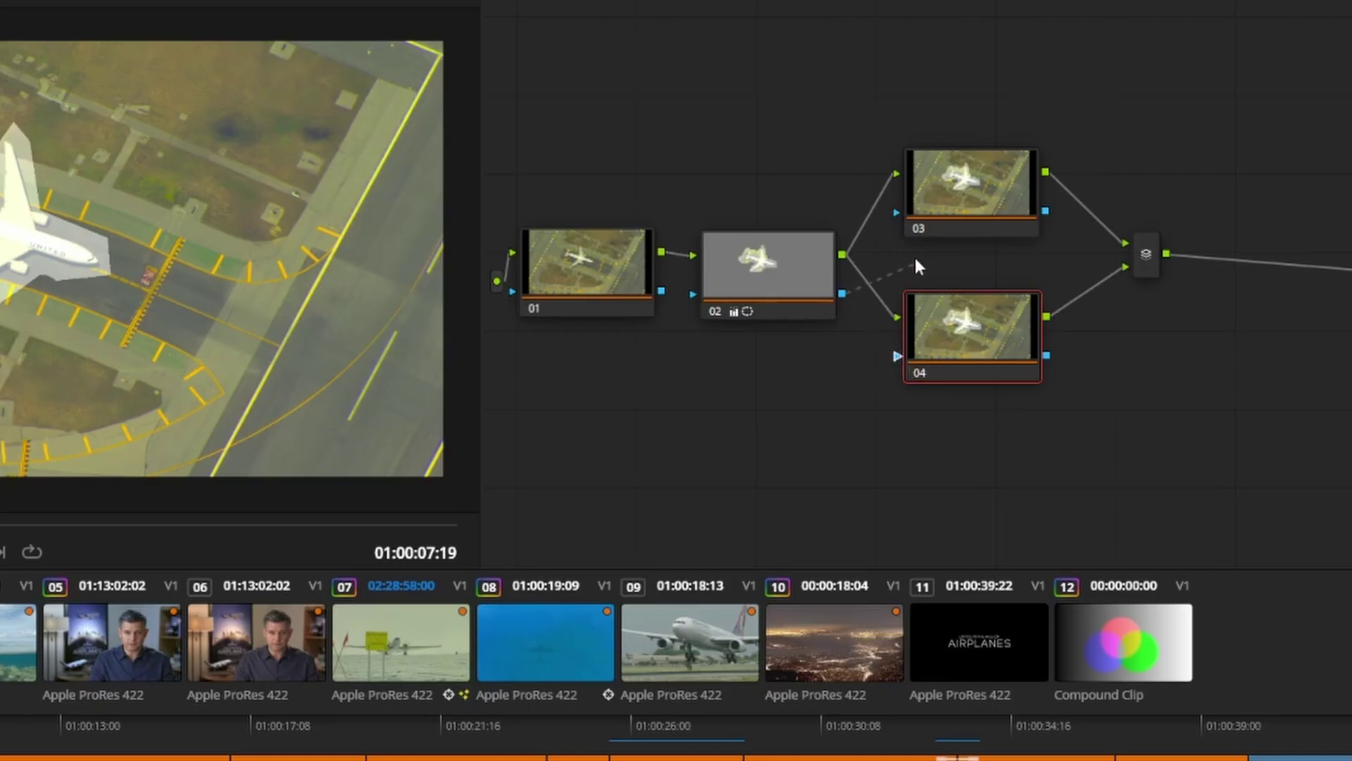
left_click_drag(915, 260, 897, 212)
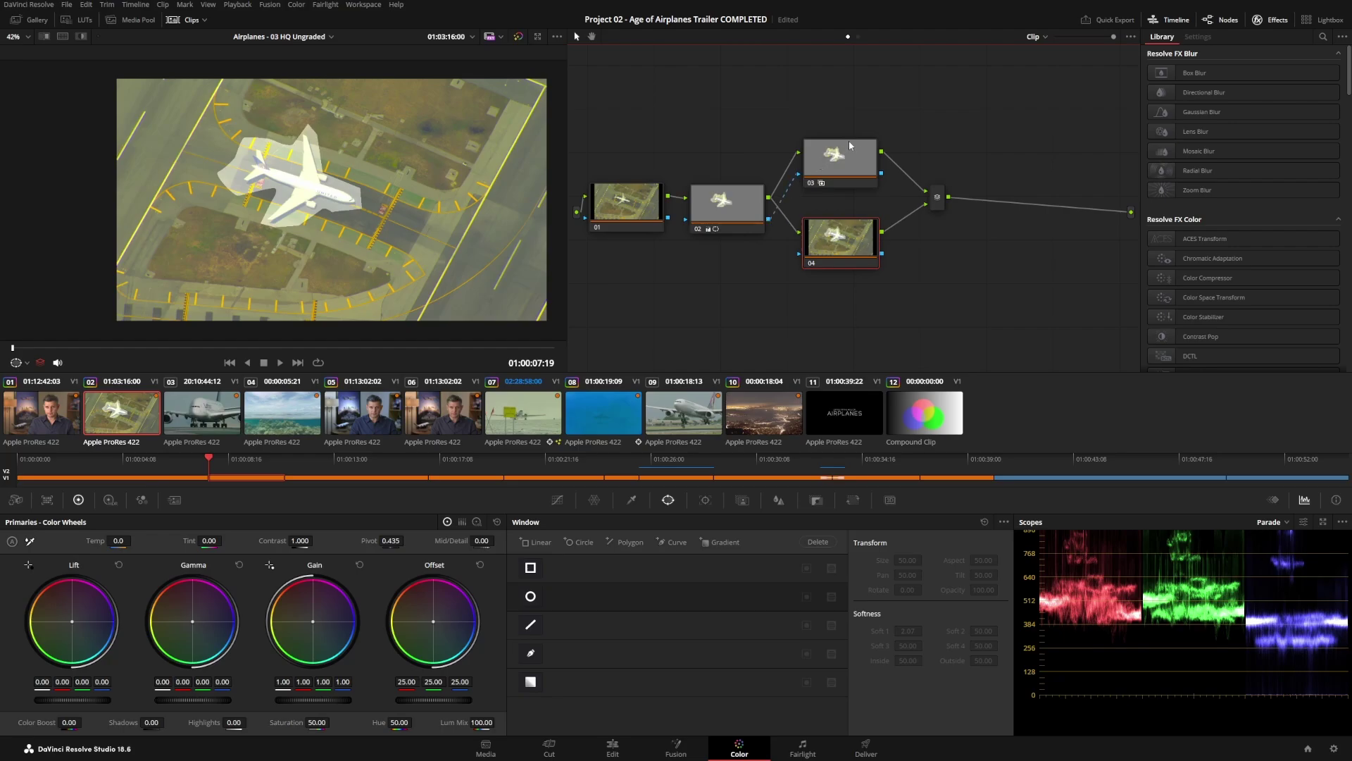
- Remove the key link into node 03 and add serial node 06 after the layer mixer
left_click_drag(798, 174, 789, 186)
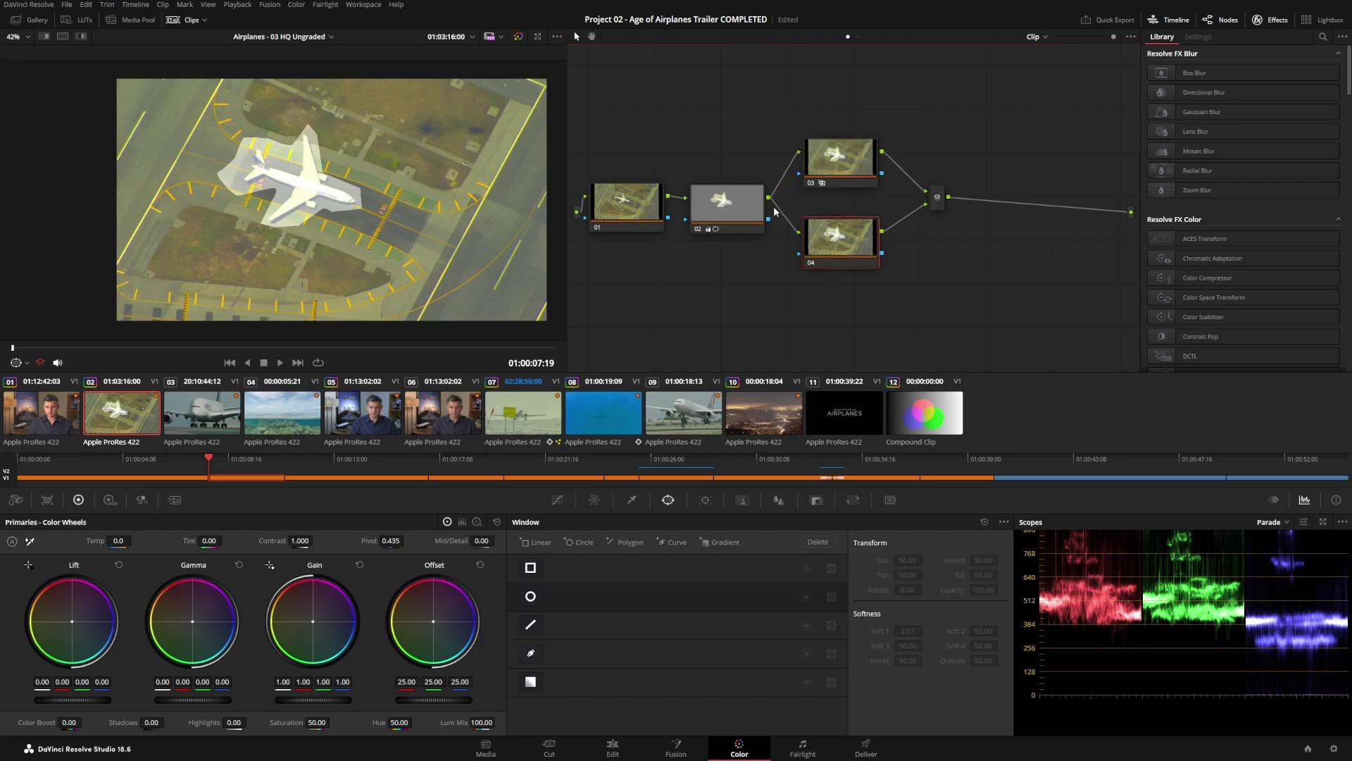
left_click(930, 197)
right_click(928, 200)
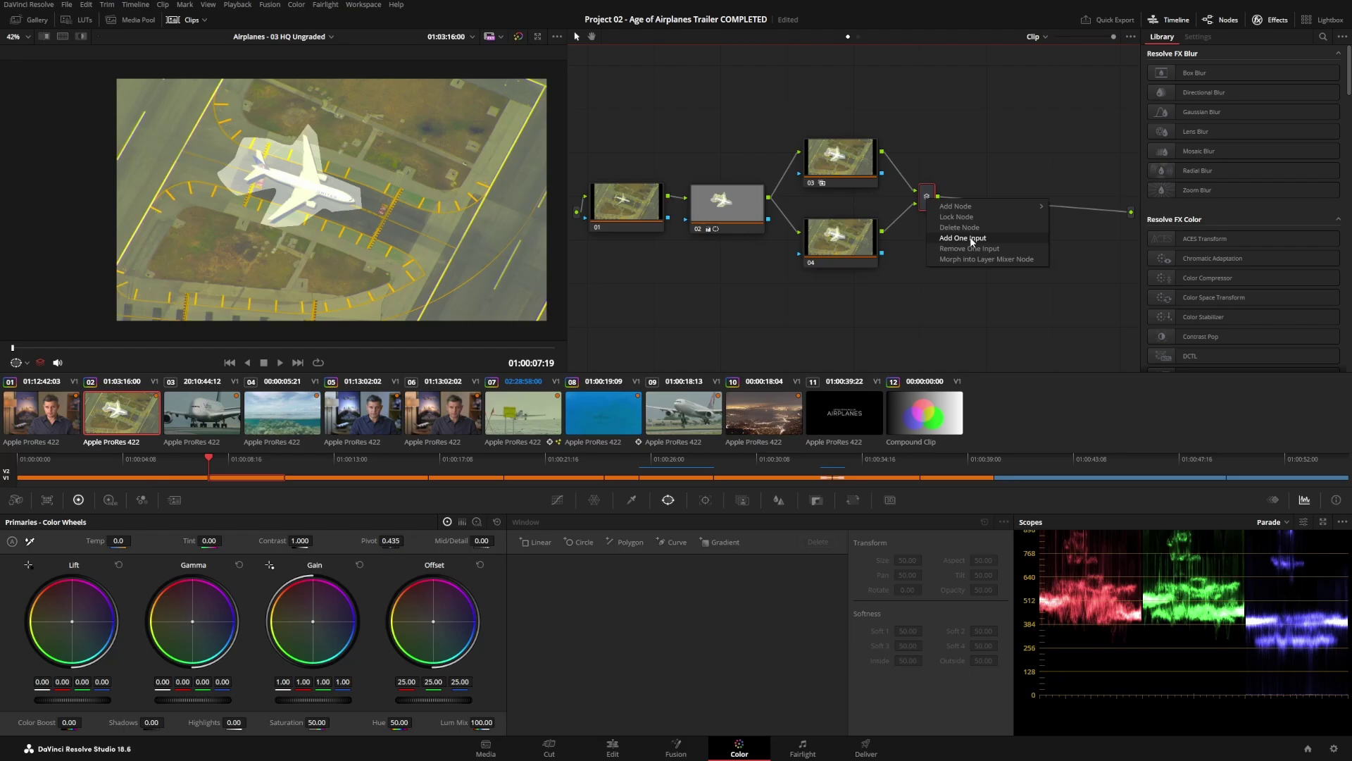
mouse_move(976, 209)
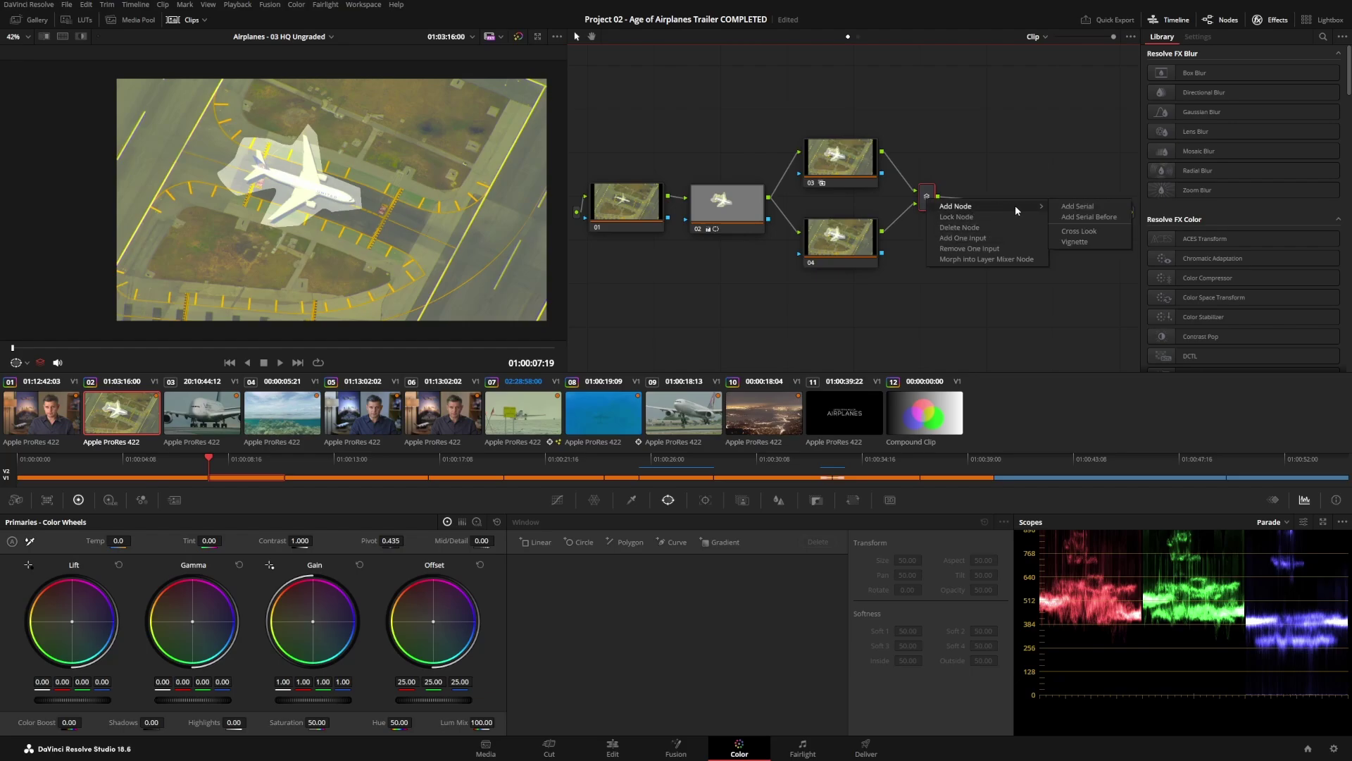
left_click(1077, 205)
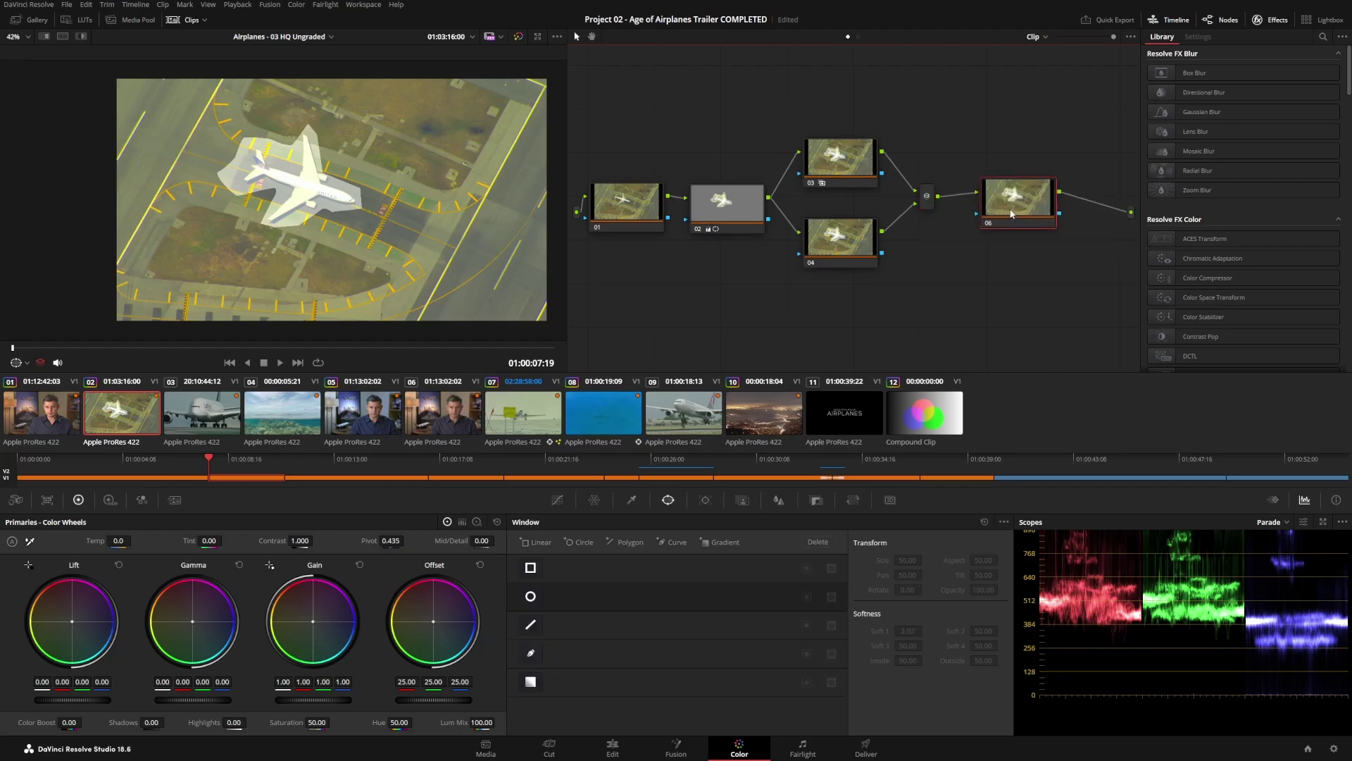
left_click_drag(1011, 213, 1004, 211)
- Start a curve window on node 04 around the taxiway beside the plane
left_click(824, 233)
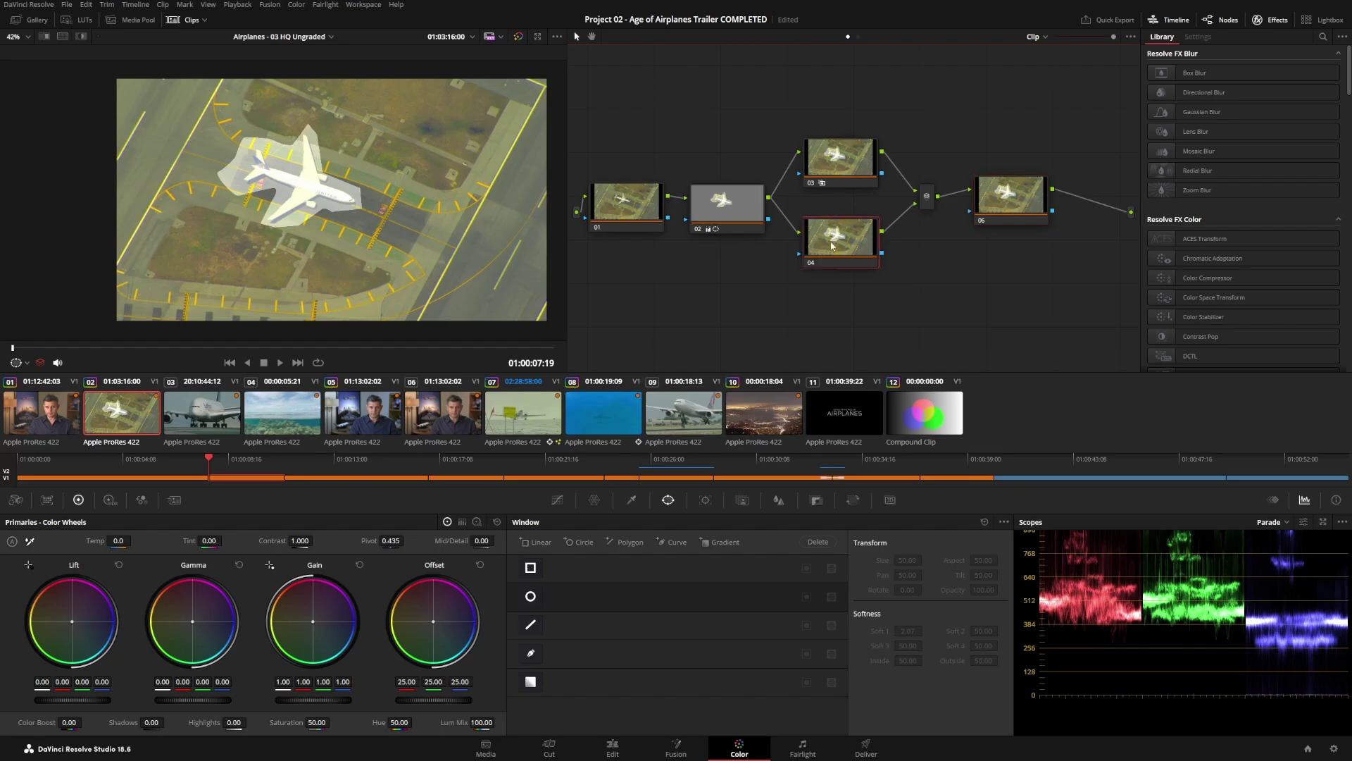
left_click(531, 655)
left_click(422, 210)
left_click(379, 250)
left_click(241, 254)
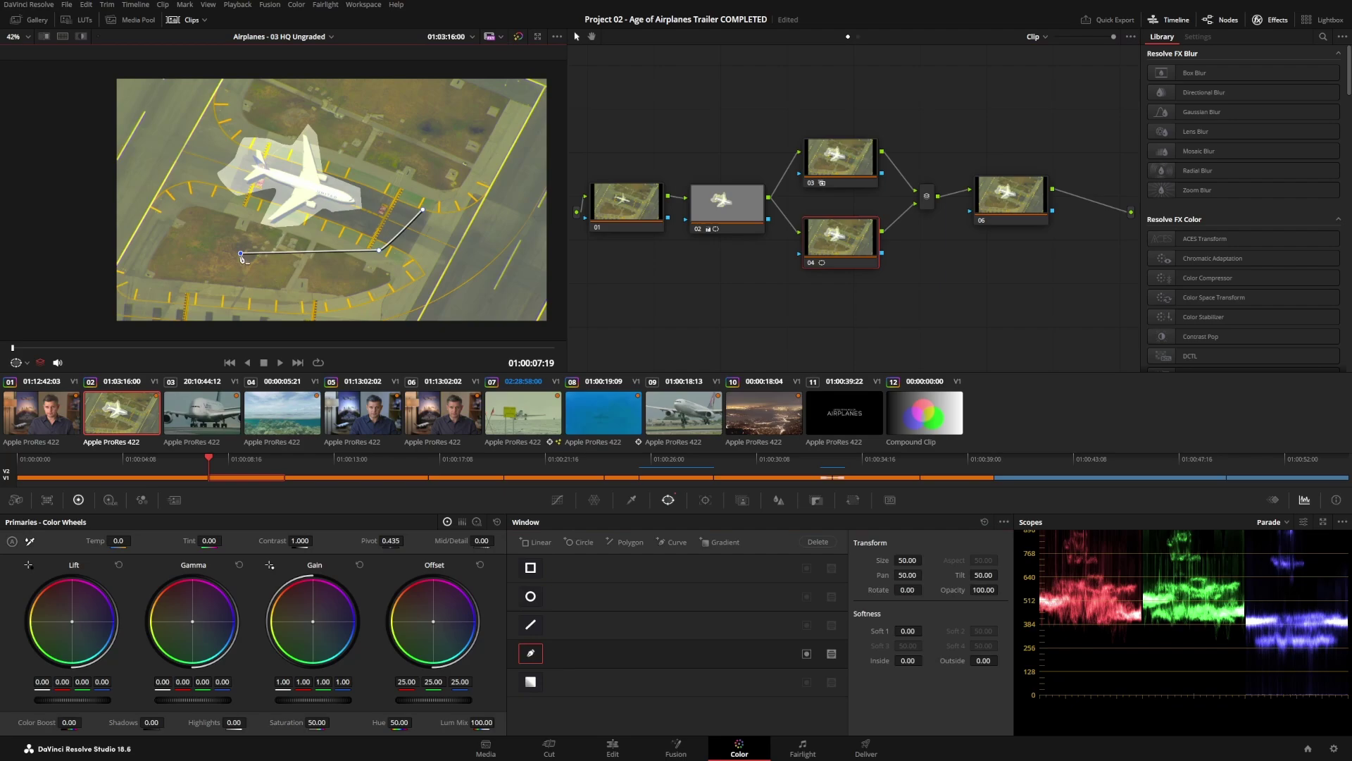
left_click(226, 290)
left_click(397, 304)
- Complete and close node 04's window shape, then reposition node 06
left_click(503, 274)
left_click(517, 204)
left_click(494, 124)
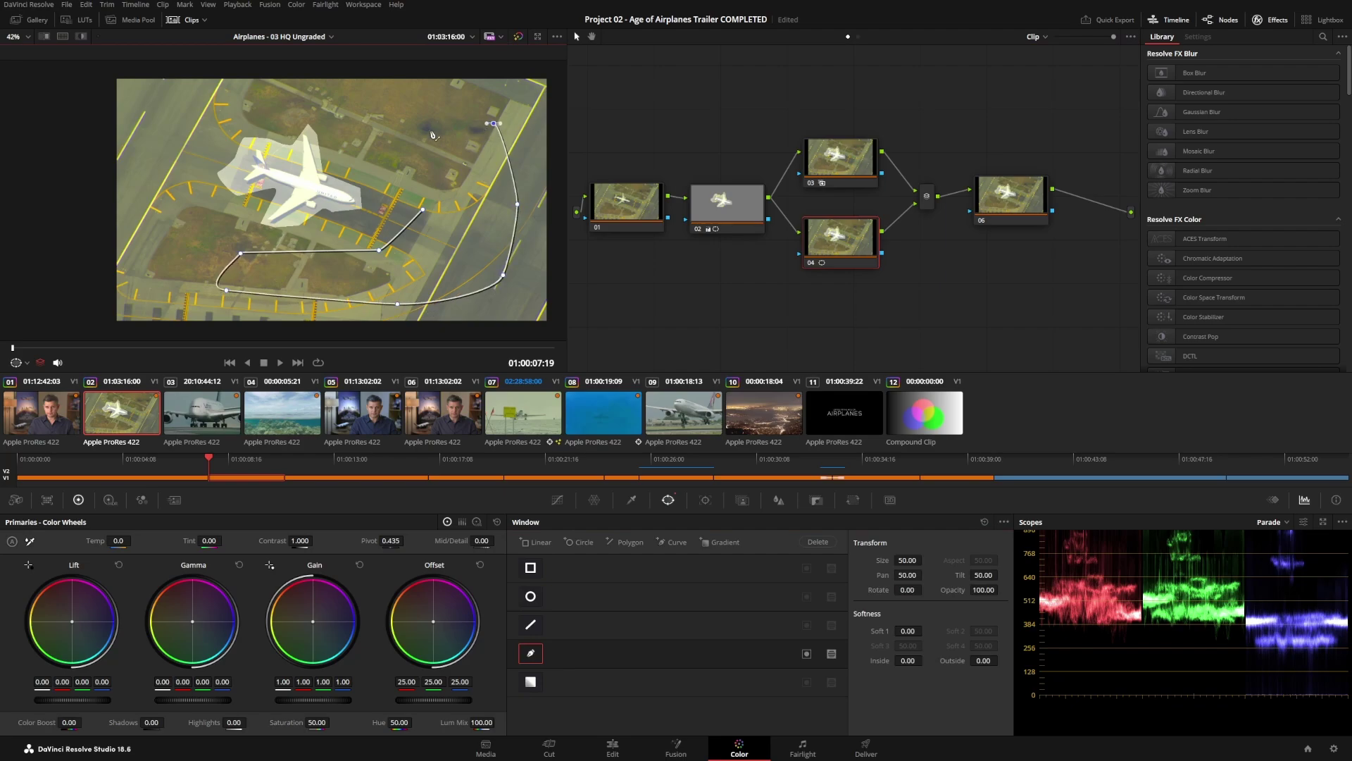
left_click(429, 132)
left_click(420, 180)
left_click(423, 209)
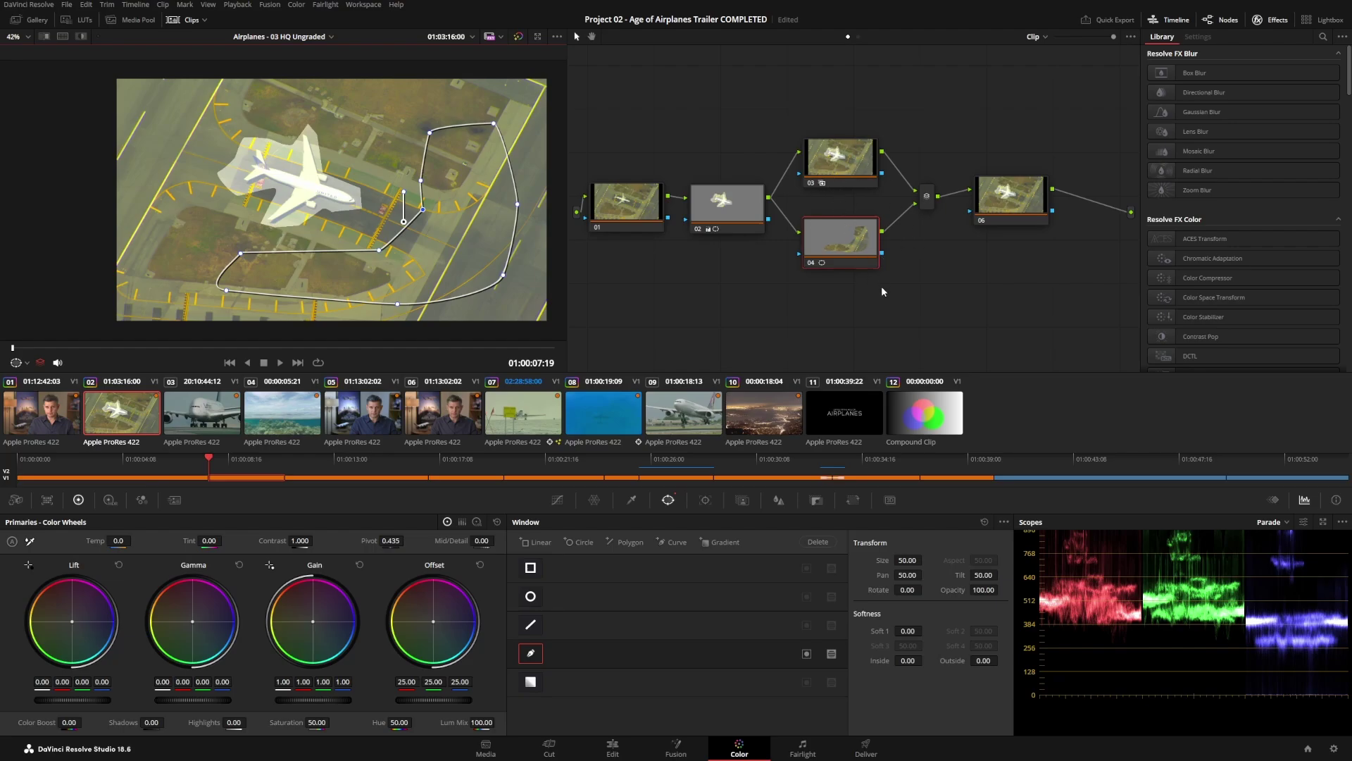
left_click_drag(986, 221, 992, 226)
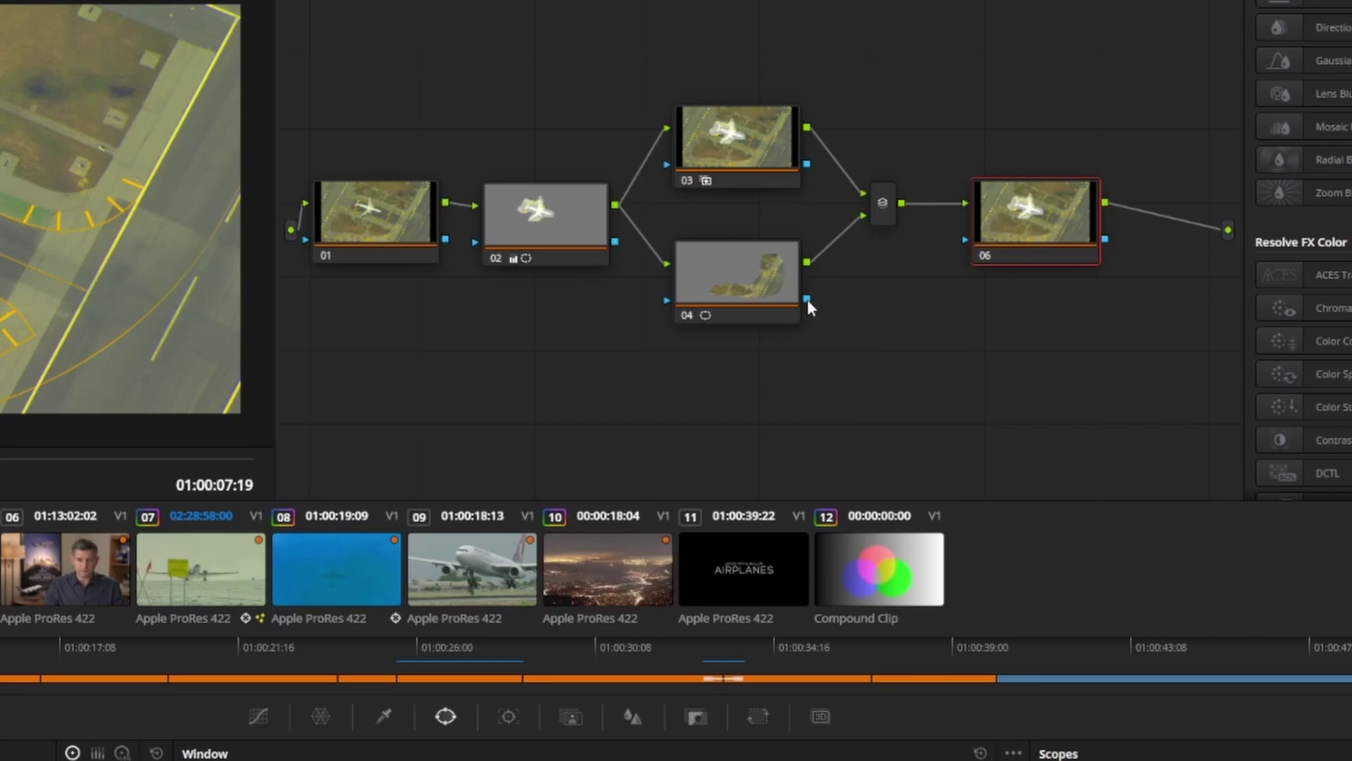
- Connect node 02's blue key output, instead of node 04's, to node 06's key input
left_click_drag(957, 244, 974, 239)
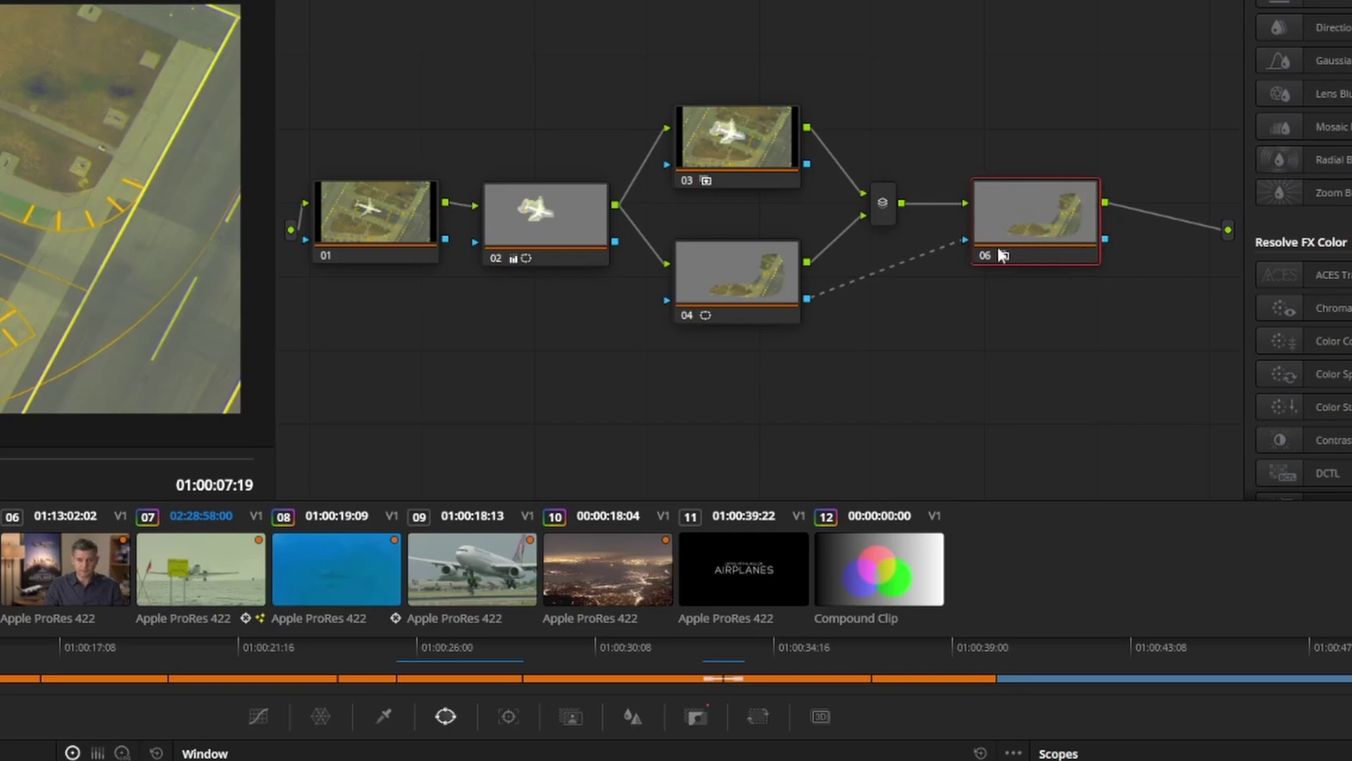
left_click_drag(965, 239, 923, 251)
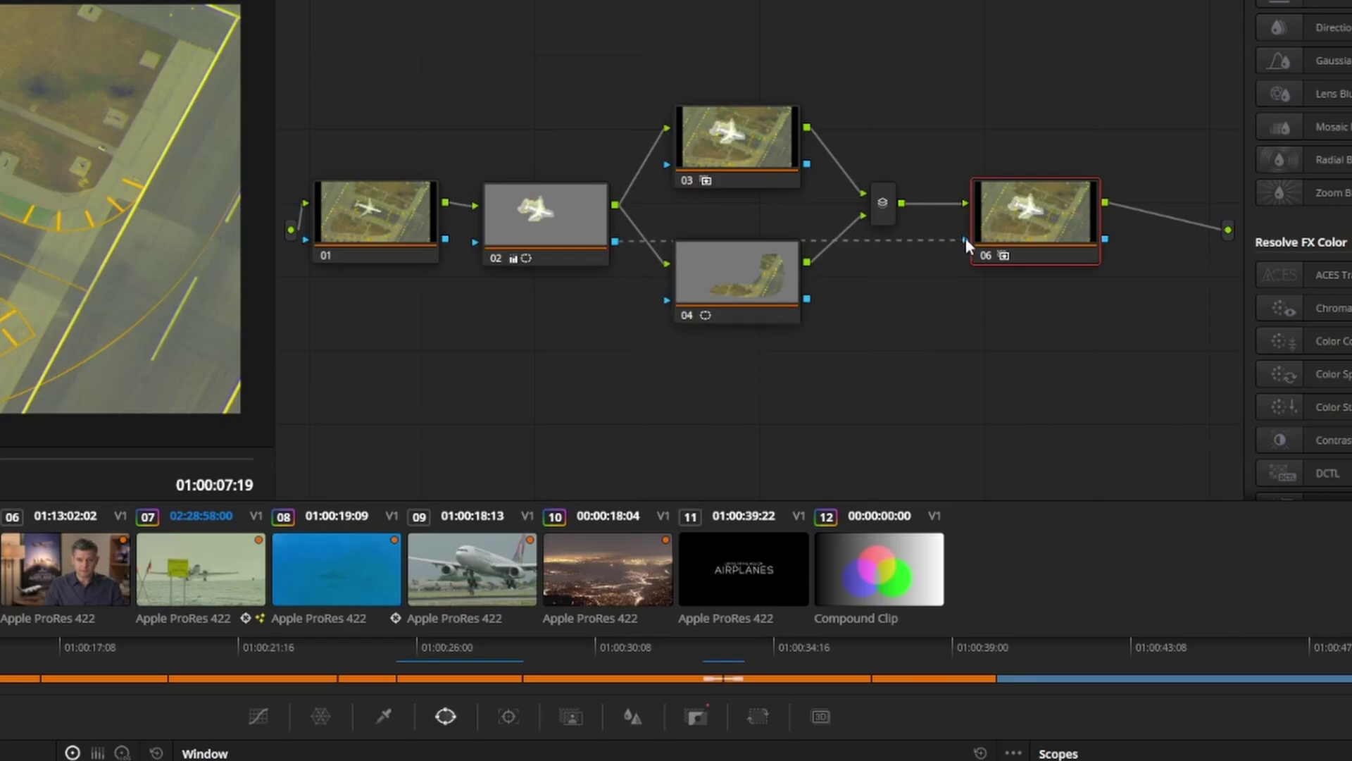
left_click_drag(966, 238, 966, 238)
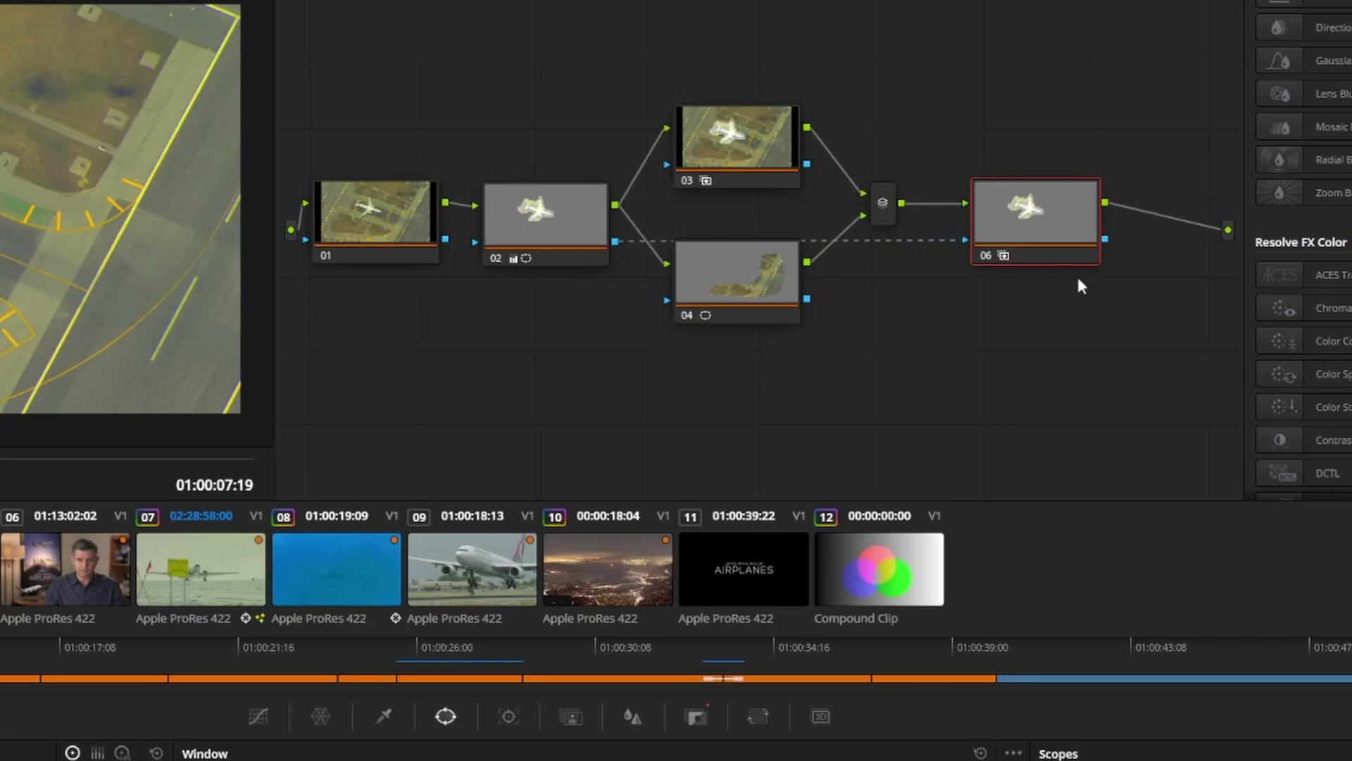
- Add serial node 07 after node 06 and move nodes 03 and 04 higher
right_click(1020, 239)
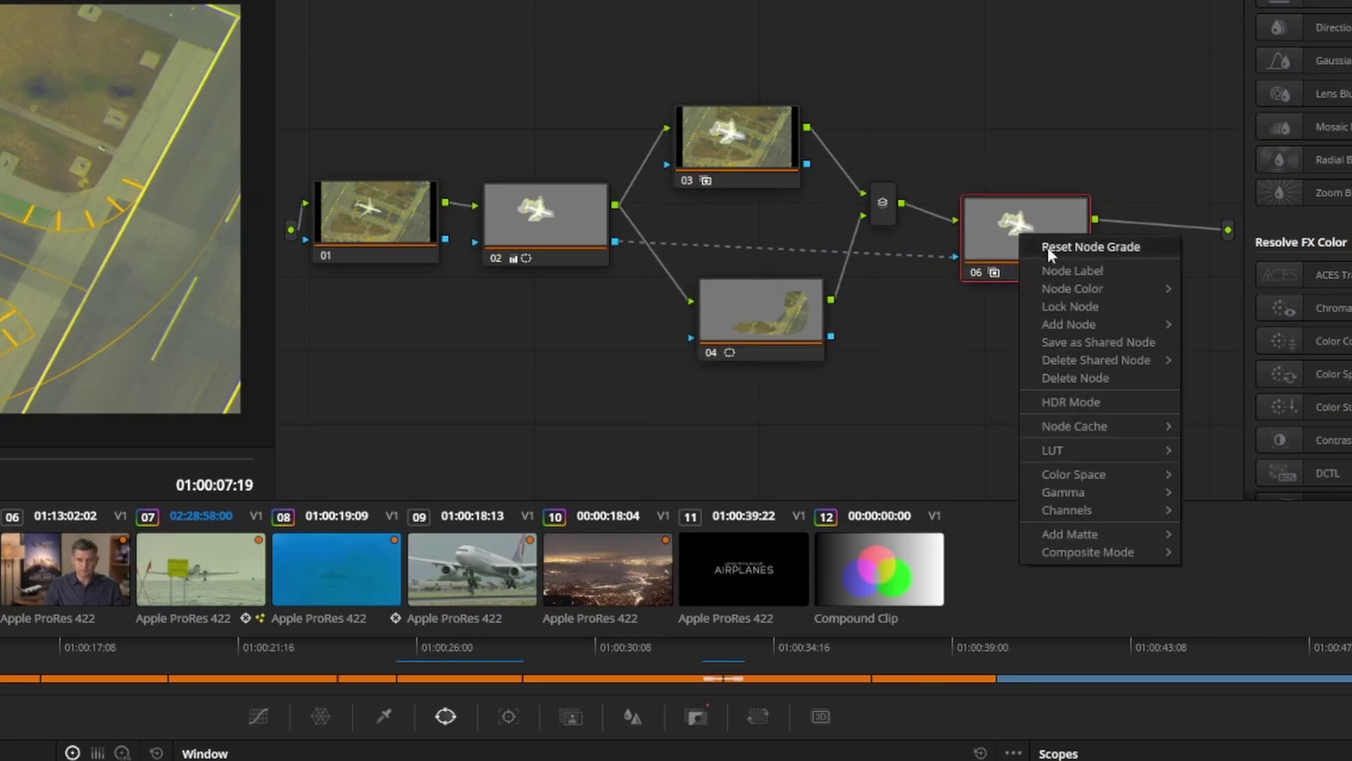
mouse_move(1083, 323)
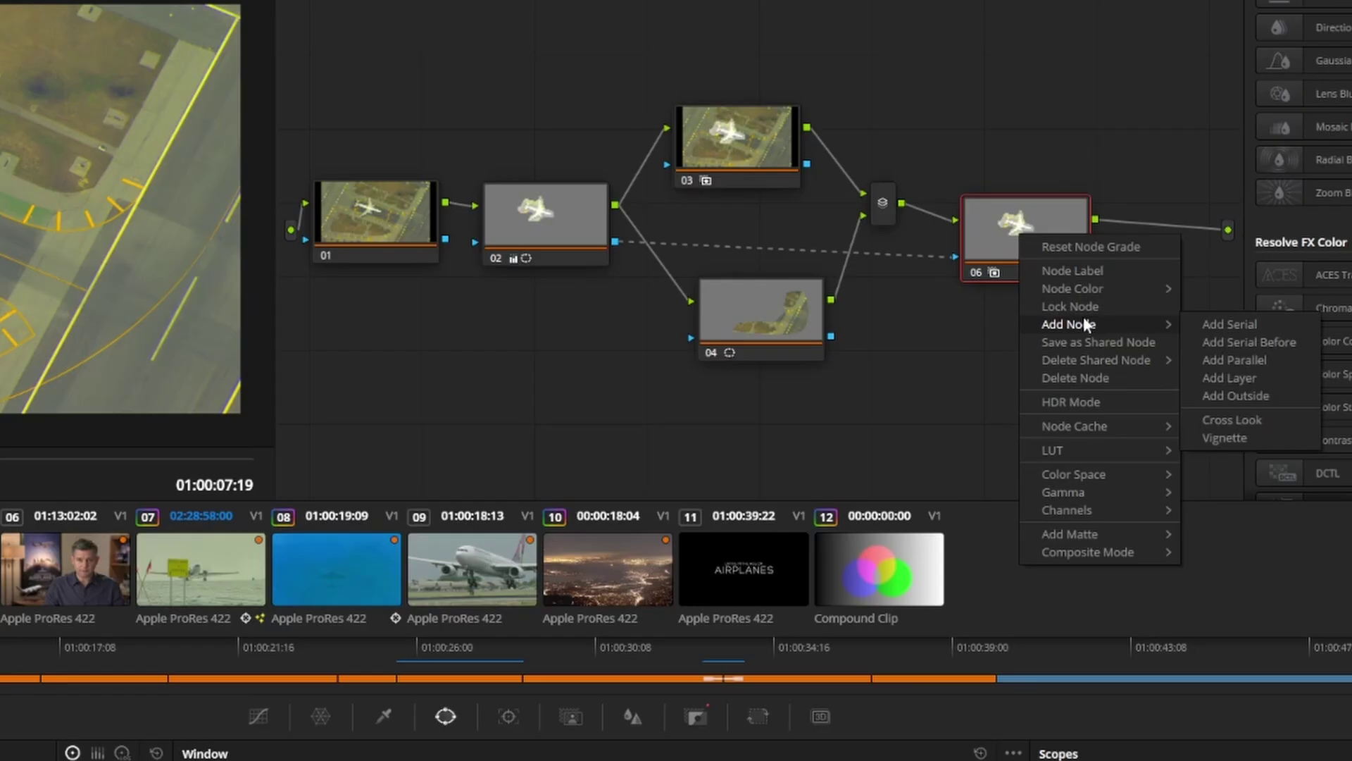
left_click(1183, 320)
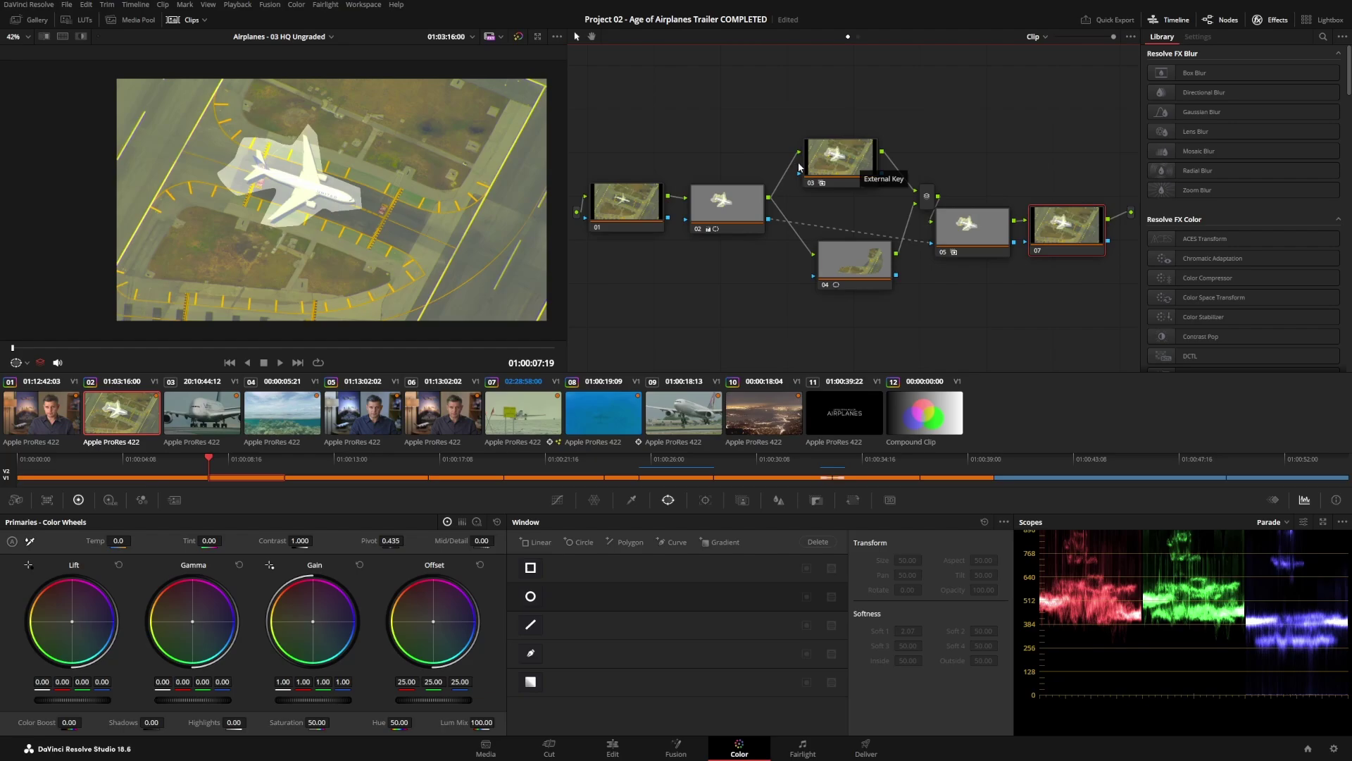
left_click_drag(860, 157, 871, 101)
left_click_drag(859, 285, 855, 218)
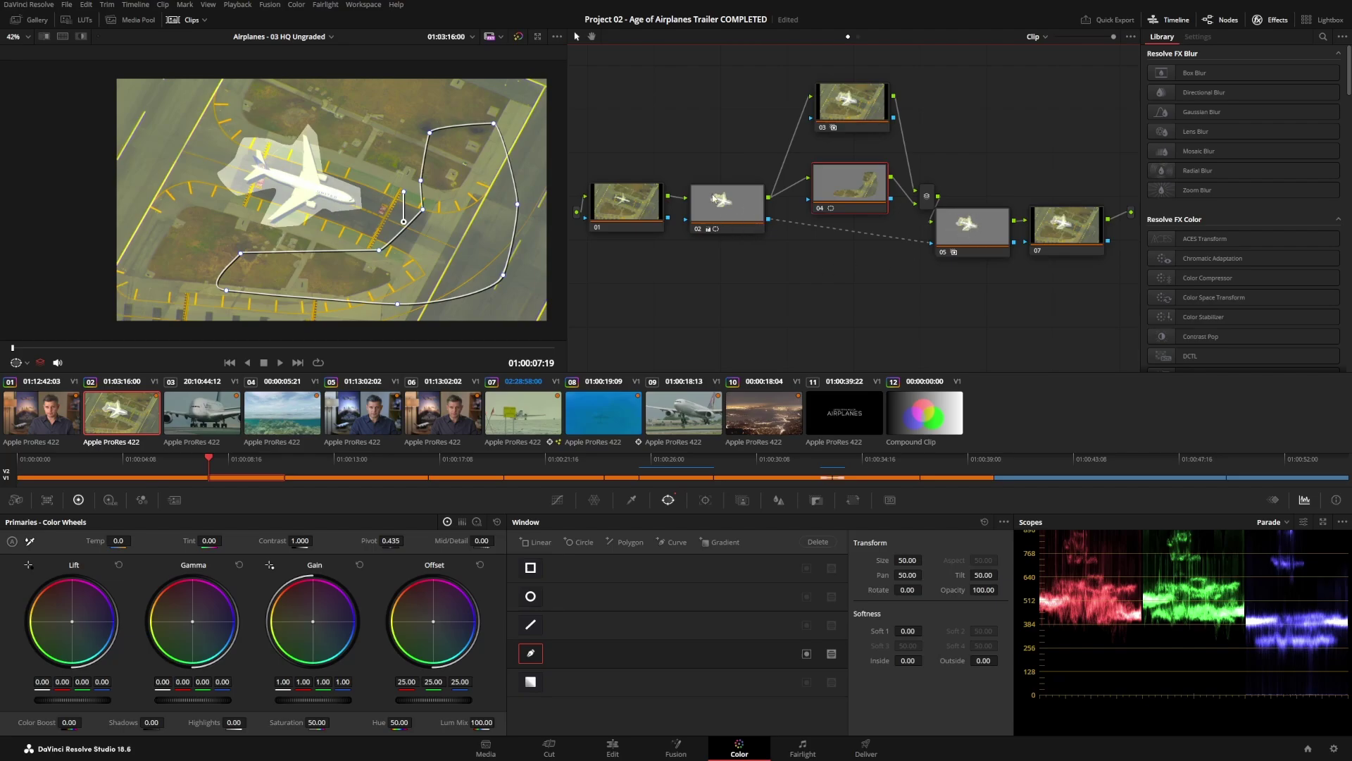
- Drop node 02 down-left below the main line, nudge node 04 left, and reselect node 02
left_click_drag(764, 223, 754, 258)
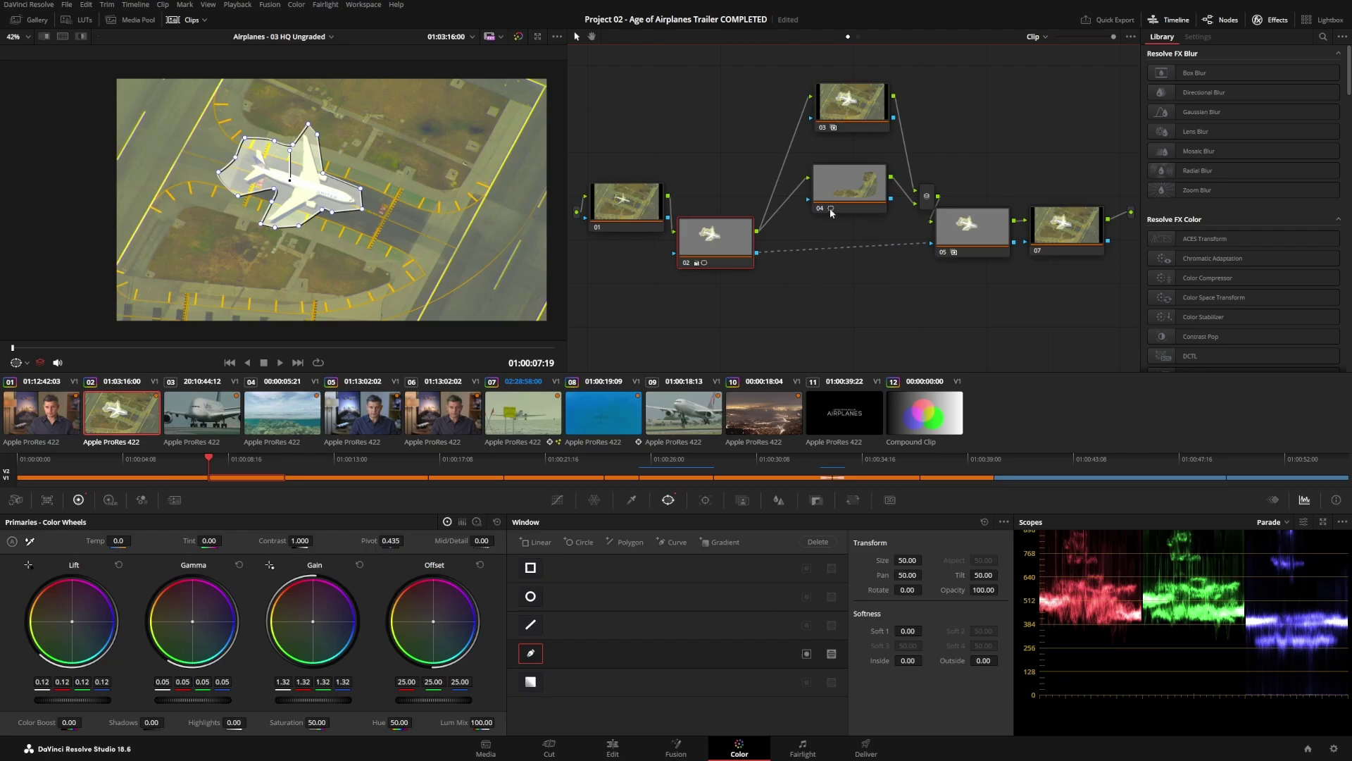
left_click_drag(831, 213, 804, 218)
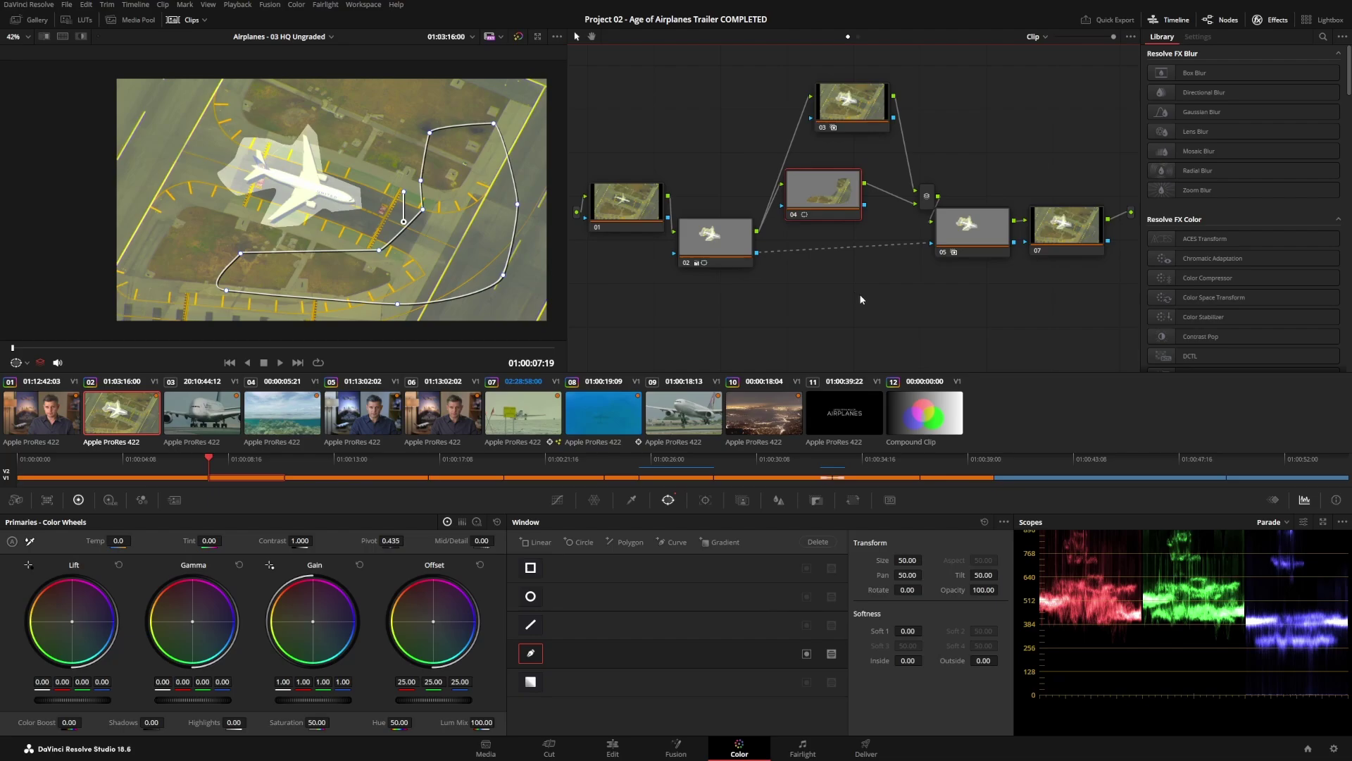
left_click_drag(750, 263, 745, 260)
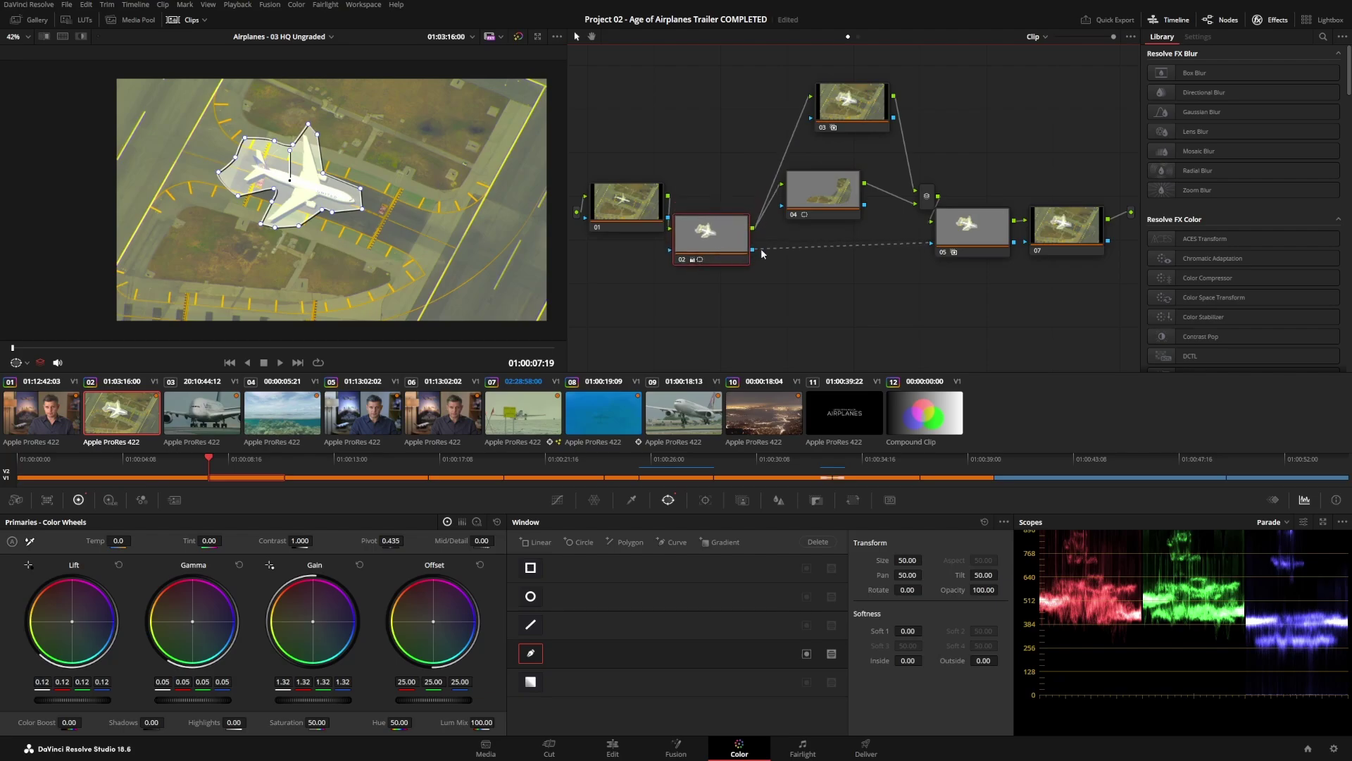